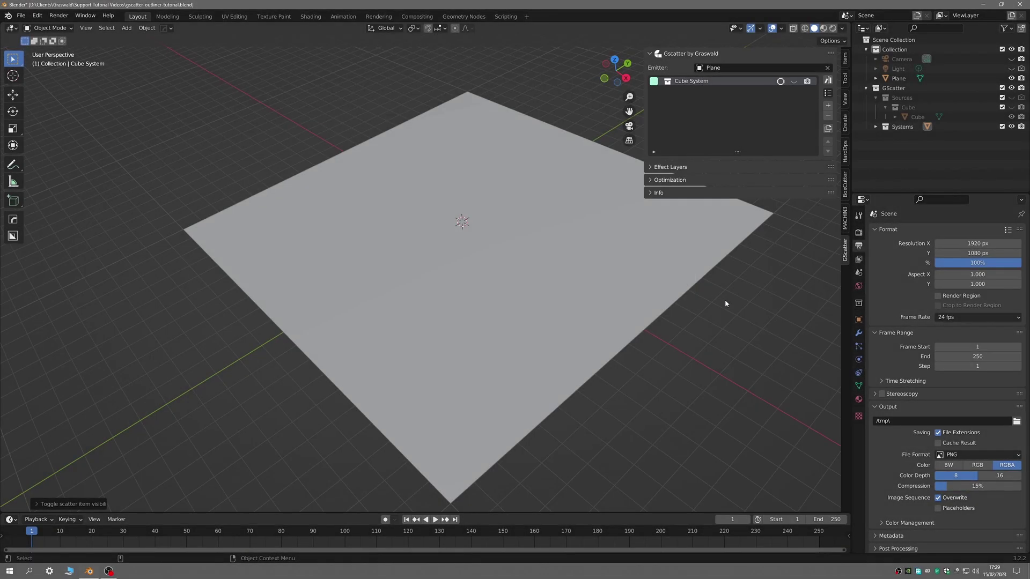
- Show the Cube System scatter in the viewport and expand its Effect Layers, Optimization and Info settings
left_click(794, 81)
middle_click_drag(504, 252, 480, 235)
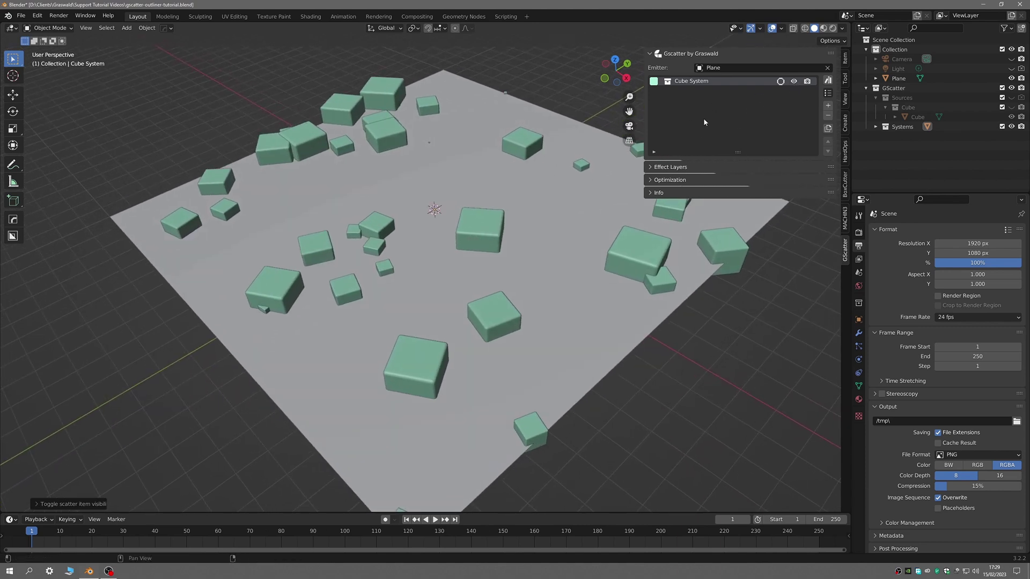
left_click(667, 167)
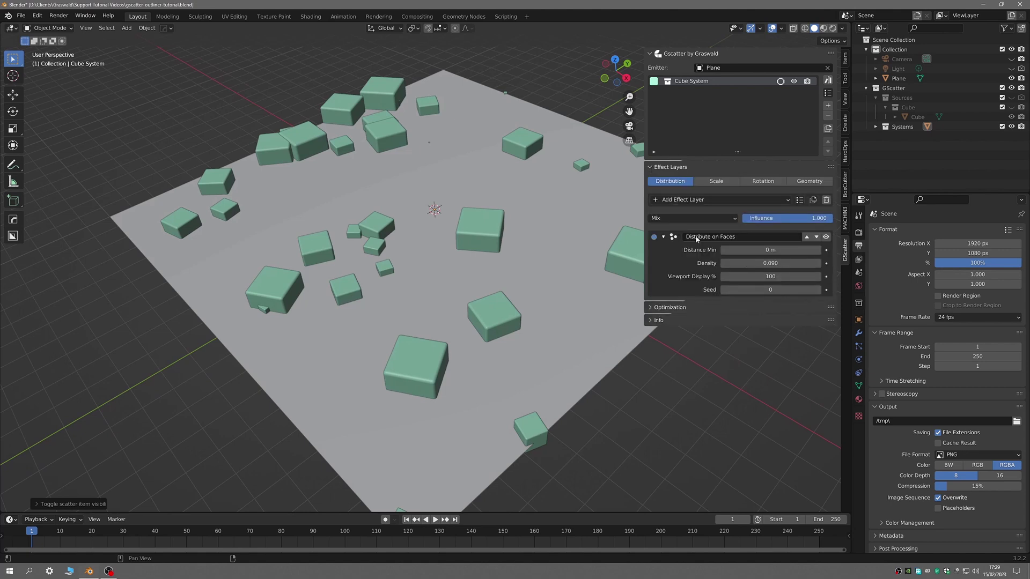
left_click(663, 307)
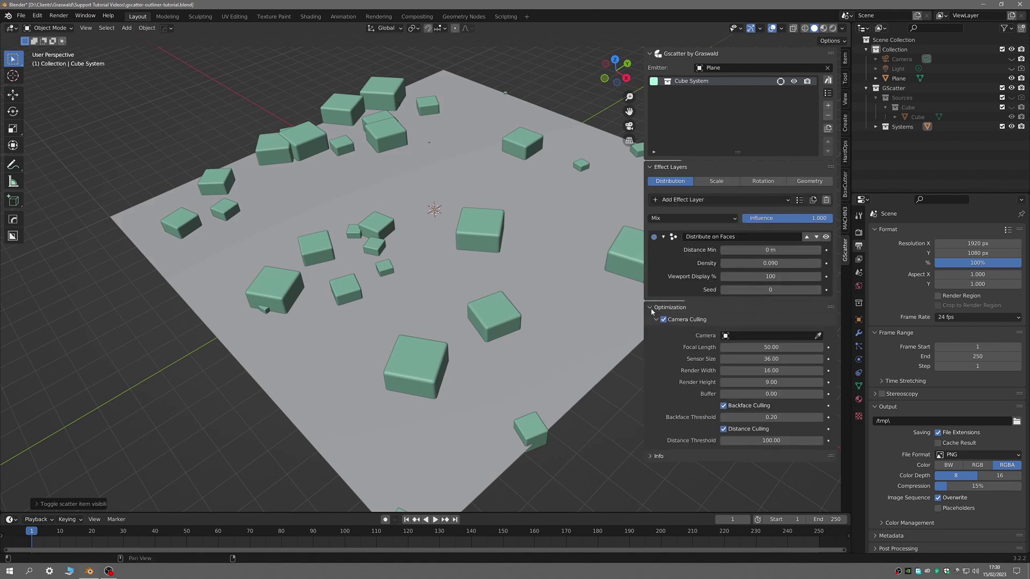
left_click(651, 457)
scroll(740, 472, "down", 1)
scroll(742, 242, "up", 1)
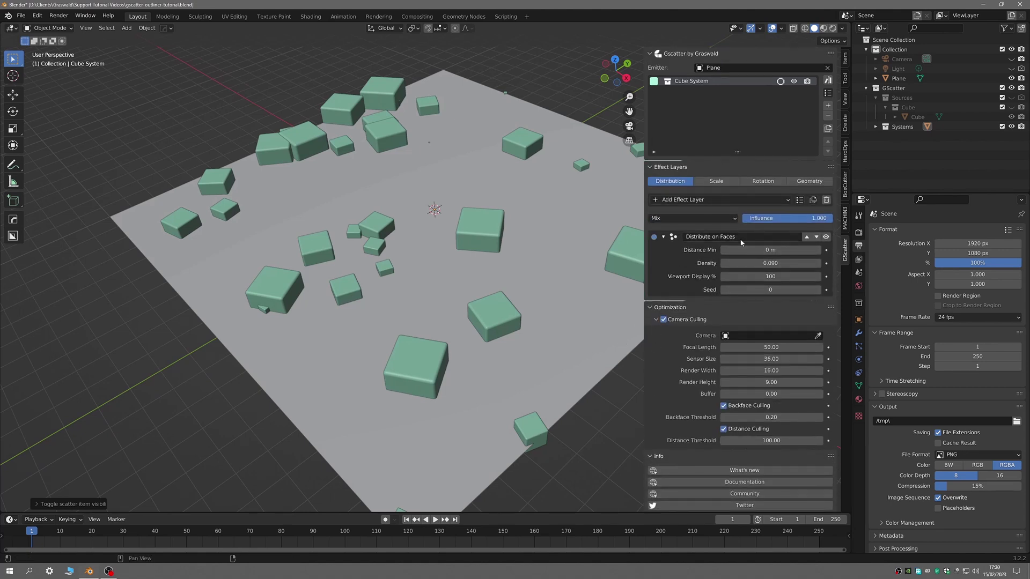
- Review the Cube System's Scale, Rotation, Geometry and Distribution effect layers, and collapse the expanded settings sections
left_click(717, 185)
left_click(767, 184)
left_click(807, 183)
left_click(676, 185)
scroll(727, 265, "down", 1)
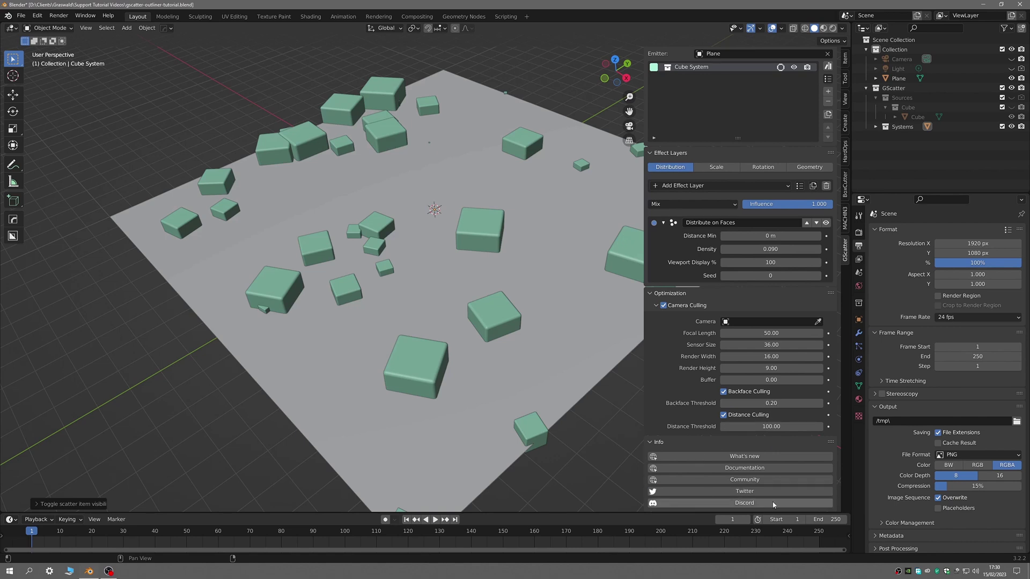
left_click(652, 445)
left_click(651, 304)
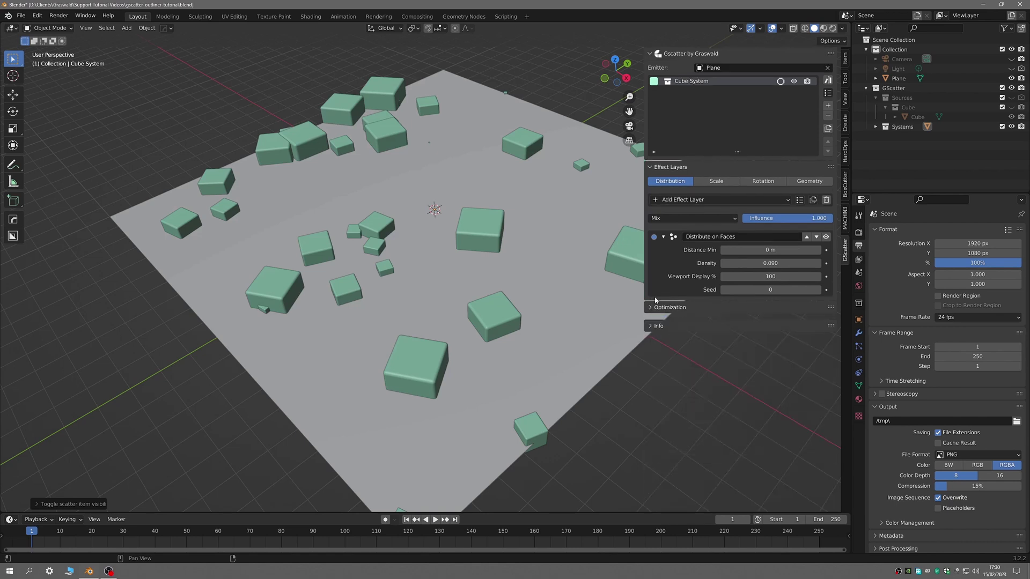
left_click(651, 167)
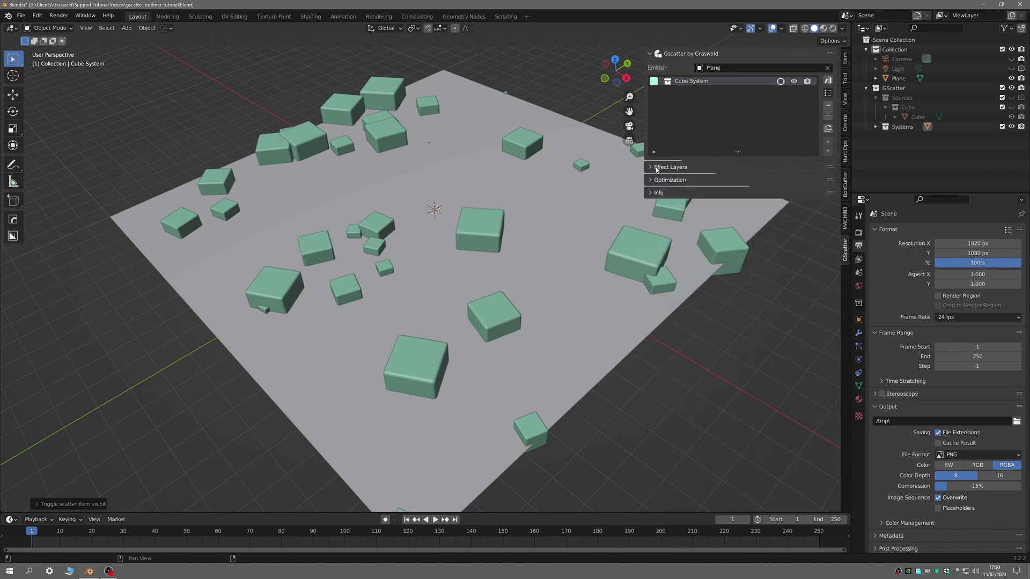
- Delete the Cube System scatter and clear the assigned emitter object
left_click(829, 116)
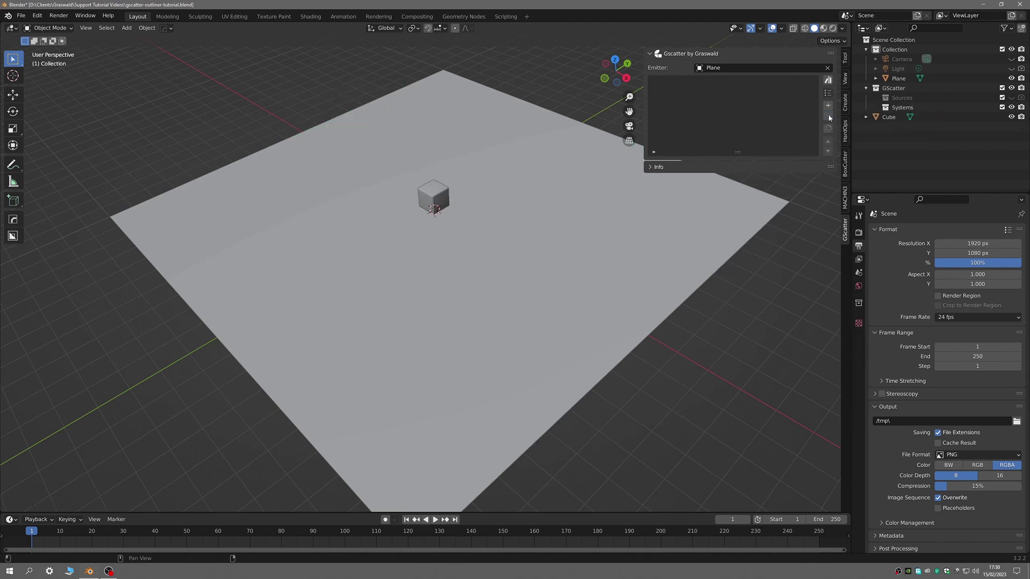
left_click(828, 69)
middle_click_drag(434, 354, 521, 331)
- Select the plane and sample it in the viewport as the Gscatter emitter
left_click(497, 307)
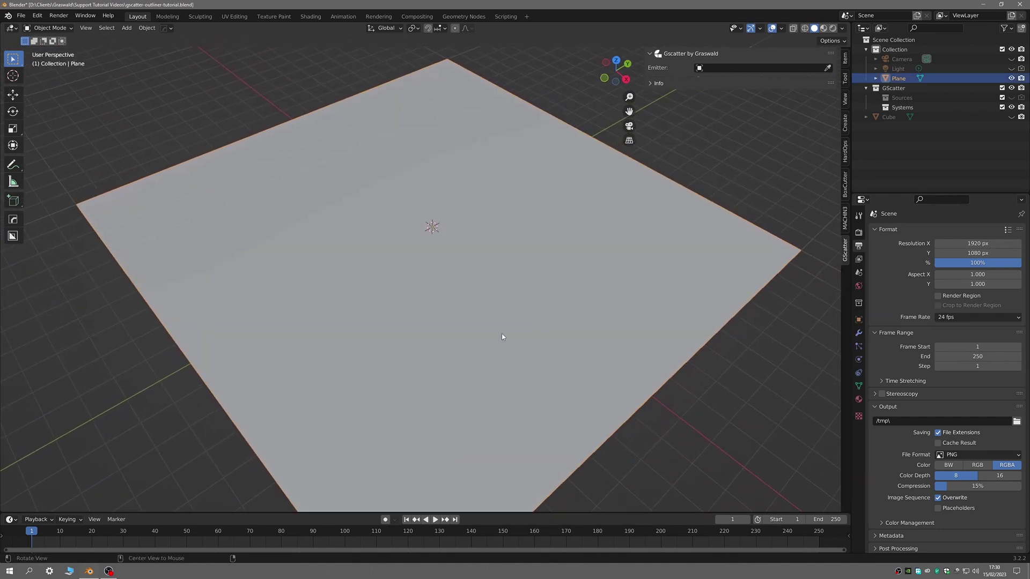
left_click(699, 69)
left_click(828, 69)
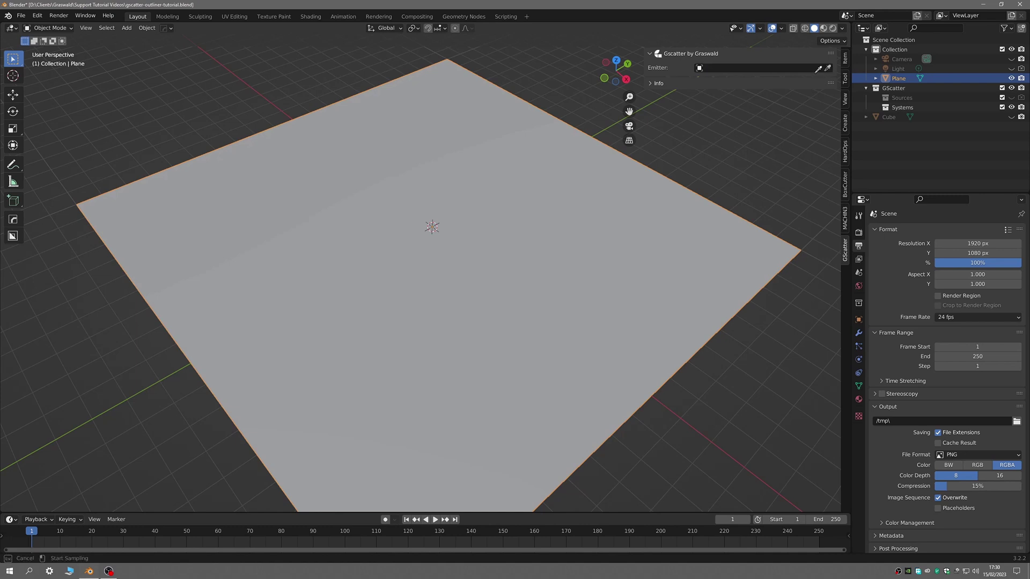
left_click(526, 279)
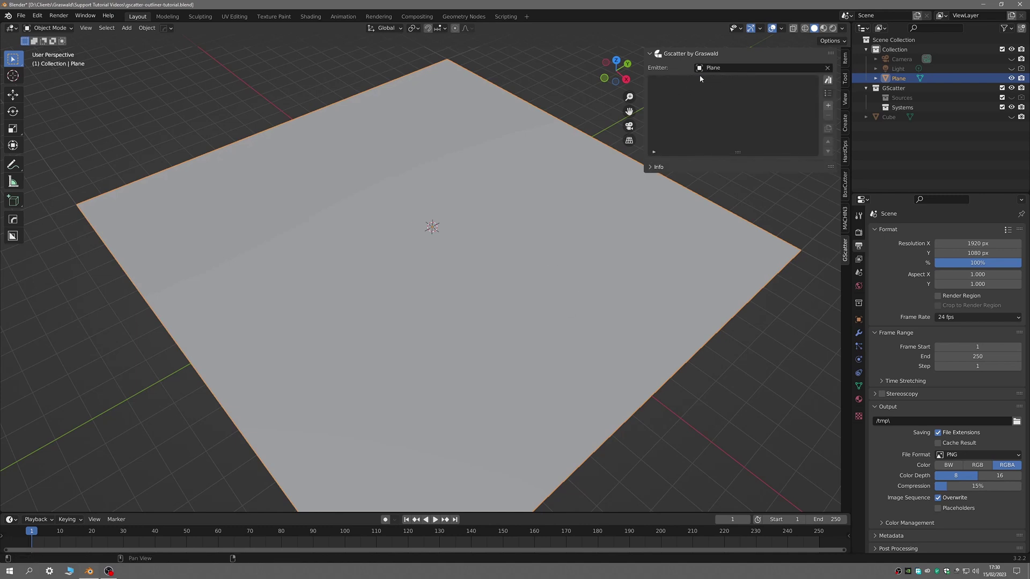
- Open the scatter asset browser, preview several moss and ground cover assets, and select Orchard Grass Big
scroll(581, 254, "up", 1)
left_click_drag(582, 255, 552, 253, "alt")
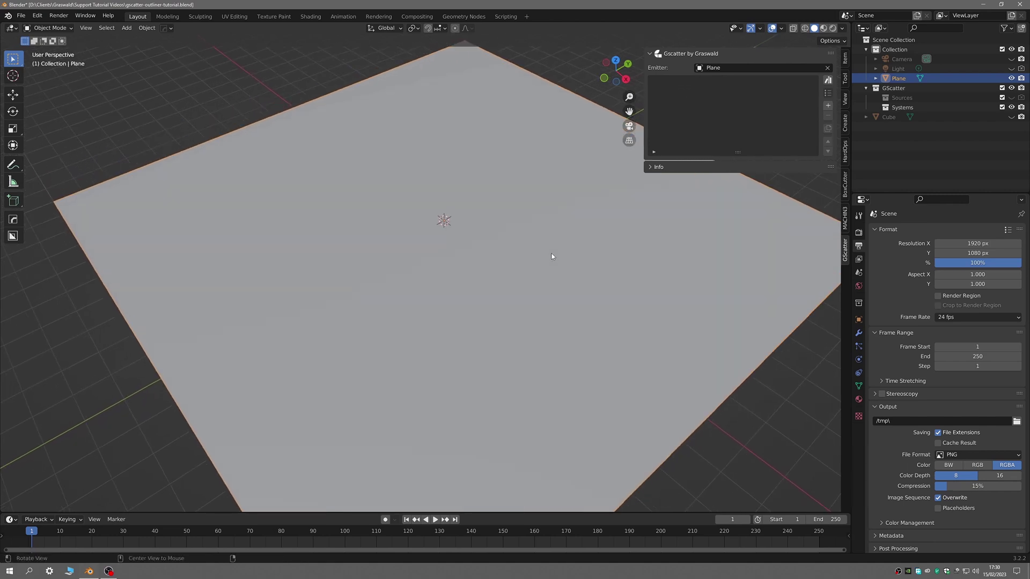
middle_click_drag(565, 189, 557, 190)
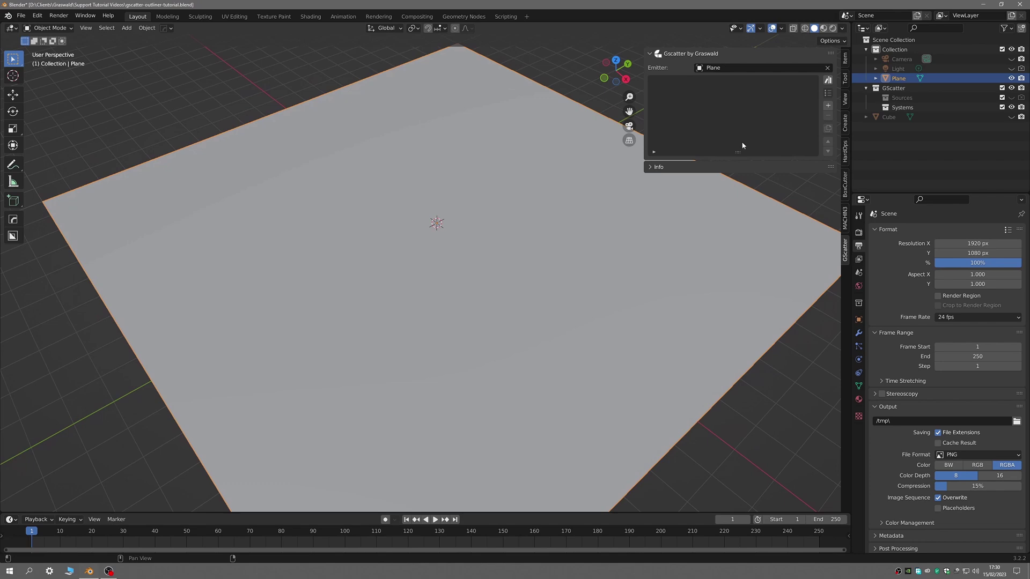
left_click(828, 82)
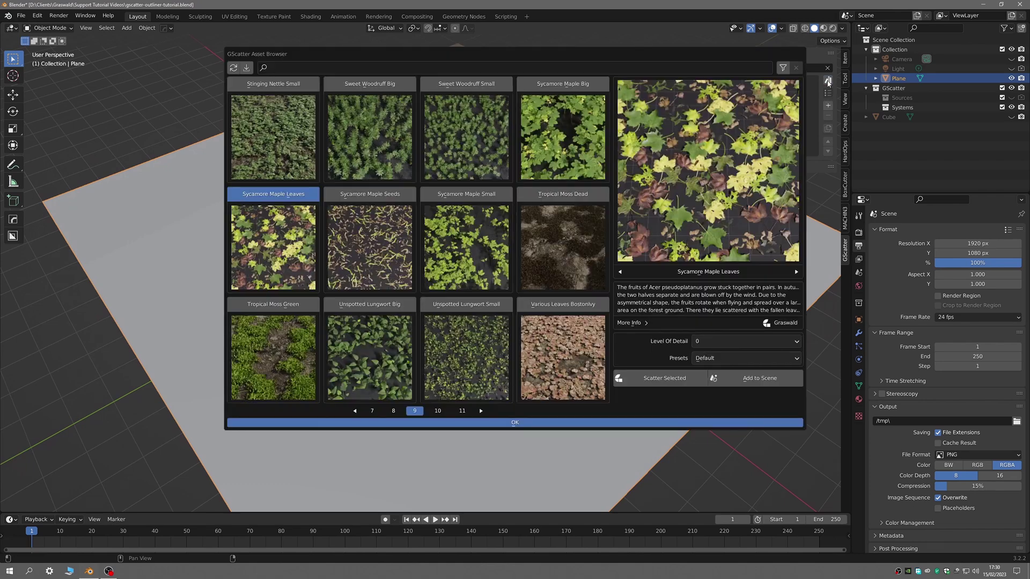
left_click(373, 411)
left_click(375, 411)
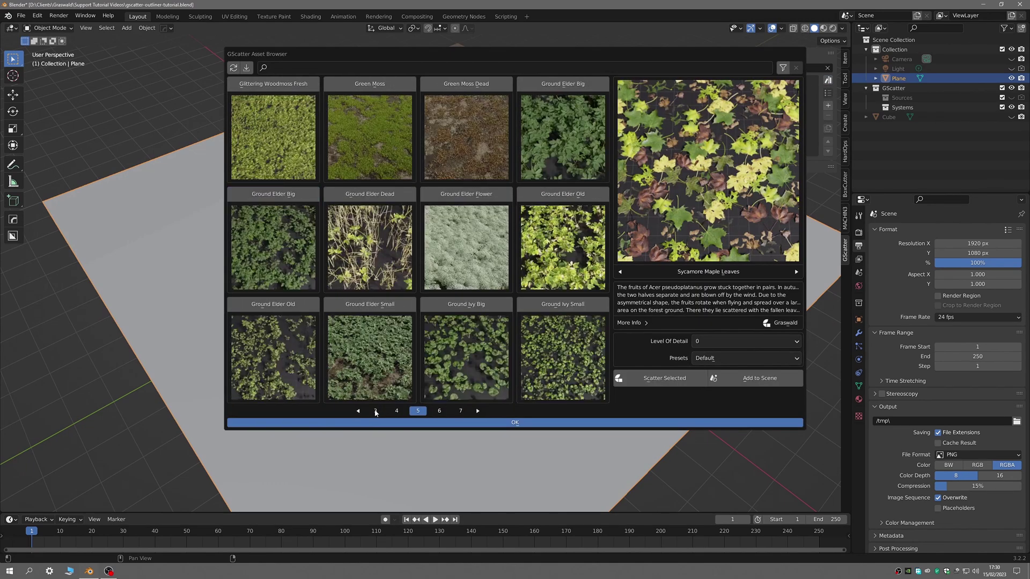
left_click(361, 88)
left_click(376, 194)
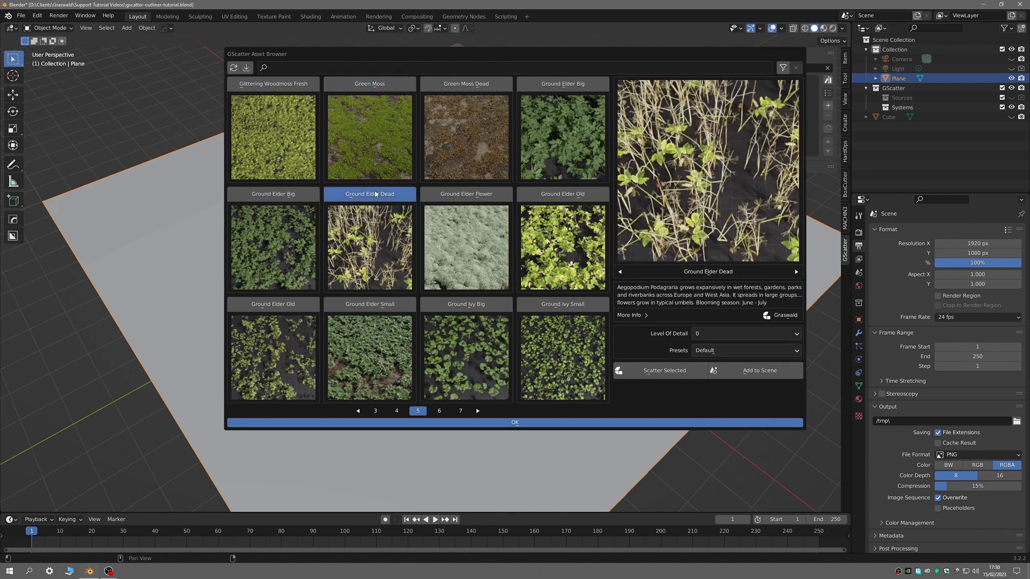
left_click(276, 312)
left_click(567, 305)
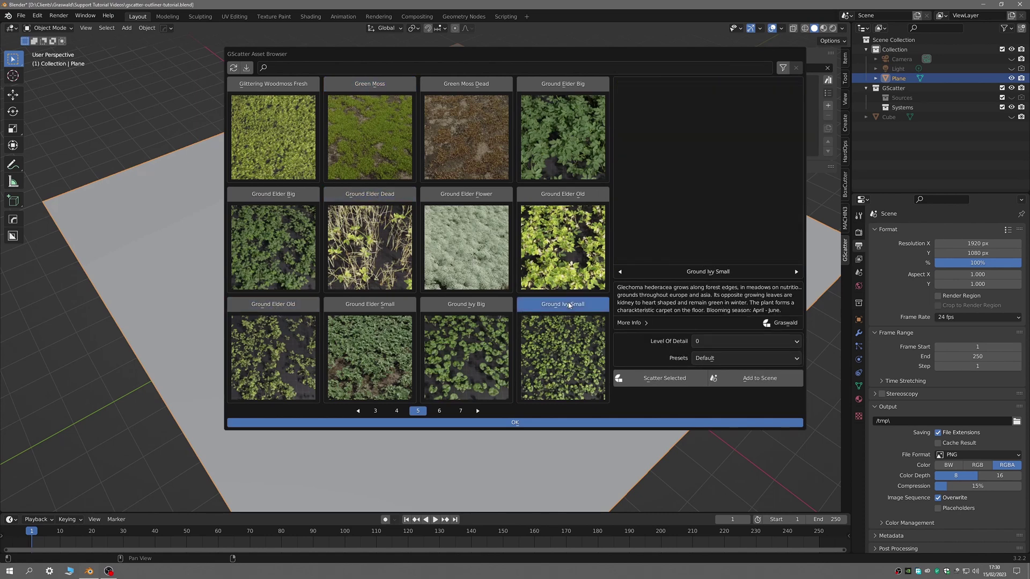
left_click(460, 411)
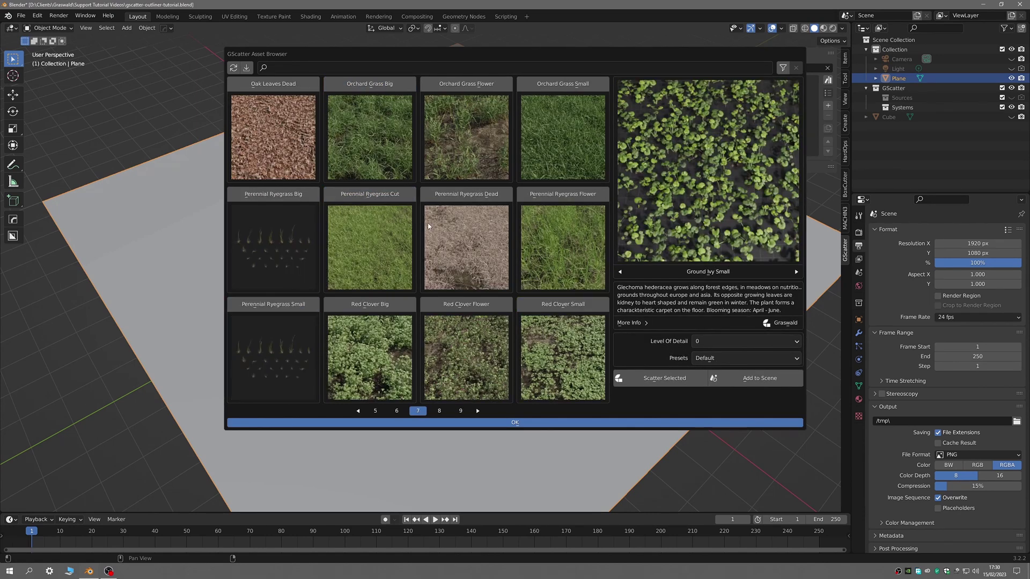
left_click(371, 90)
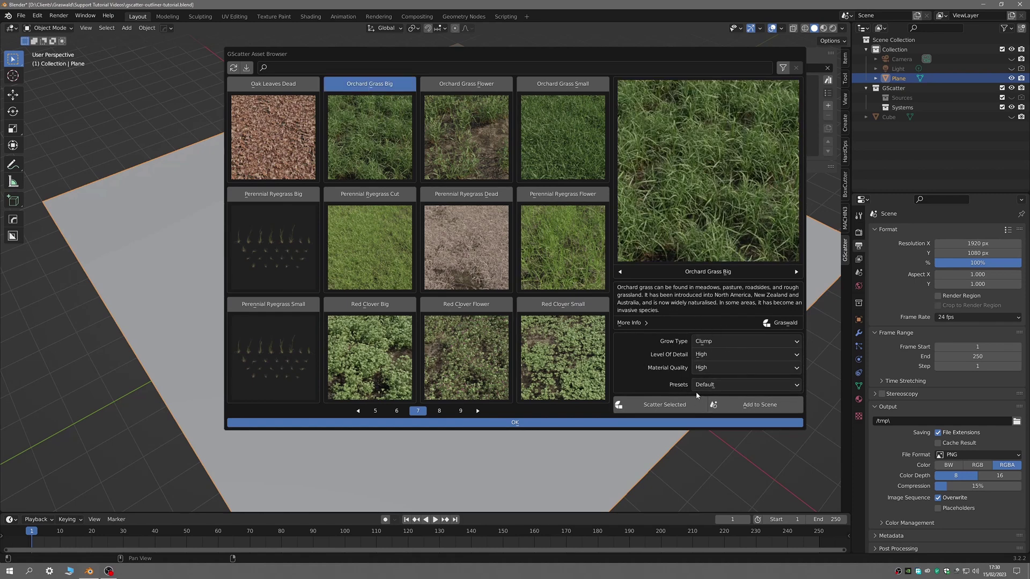
- Add Orchard Grass Big to the scene without scattering it, and undo the addition
left_click(752, 411)
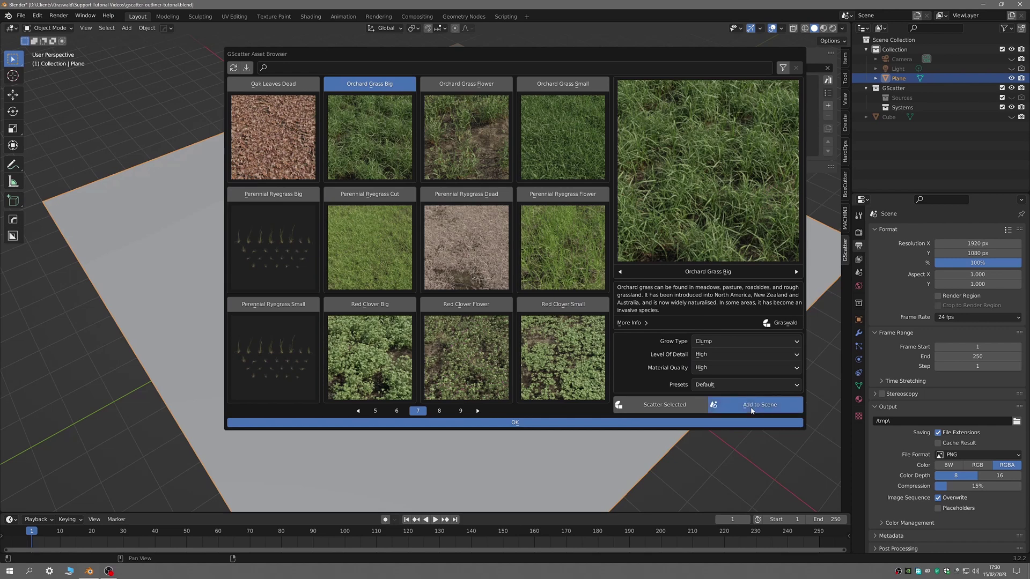
left_click(516, 423)
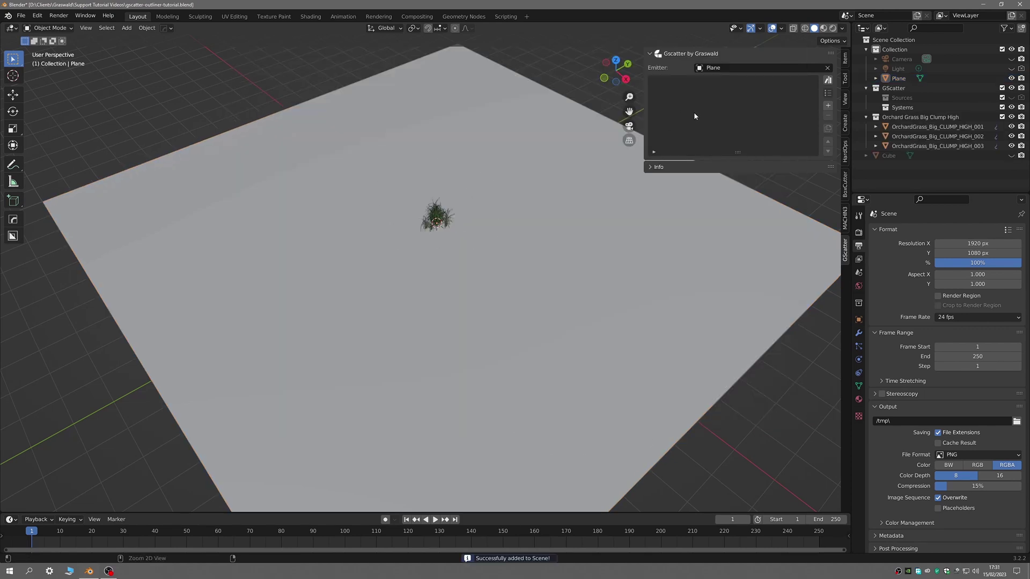
key("ctrl+z")
- Scatter the Orchard Grass Big asset across the plane with its default preset
left_click(828, 80)
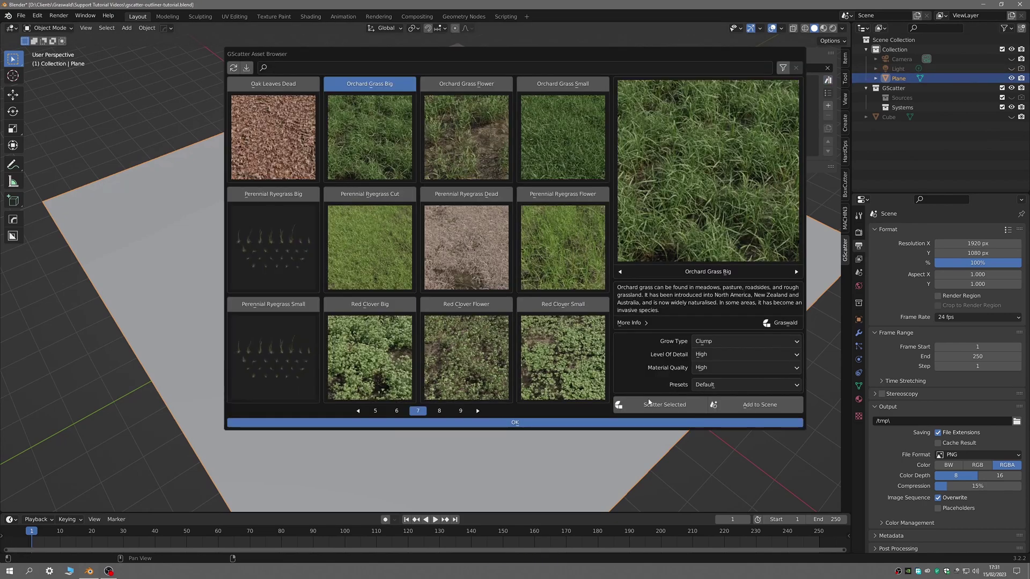
left_click(657, 411)
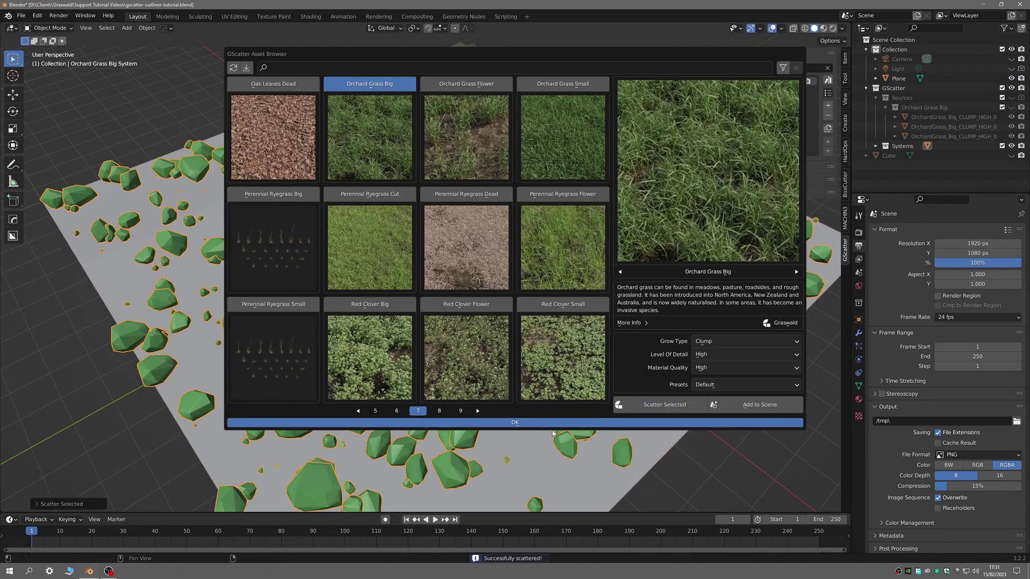
scroll(482, 308, "up", 3)
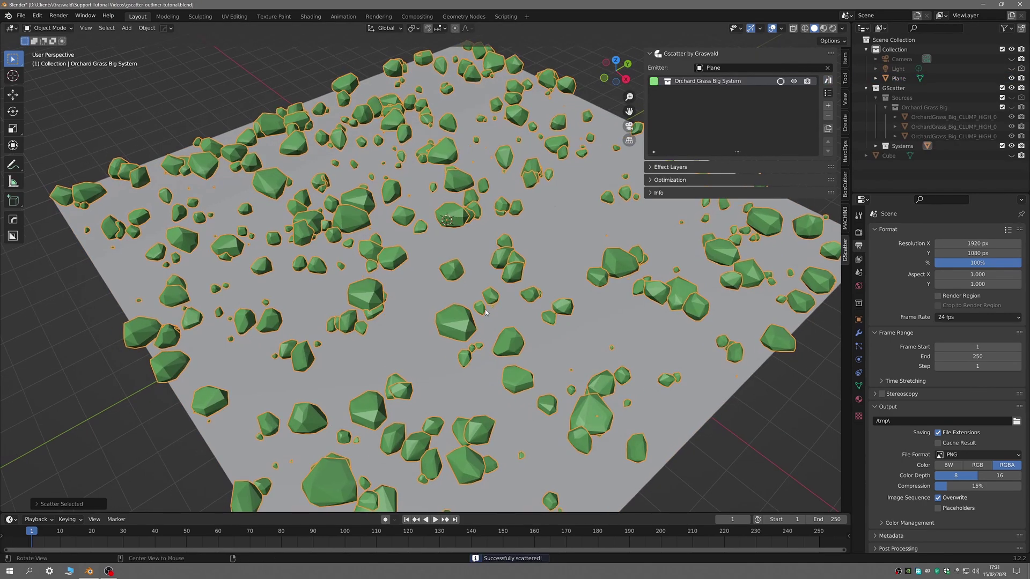
- Expand the grass system's effect layers and set its Distribute on Faces density to 17
left_click(650, 167)
scroll(542, 297, "up", 3)
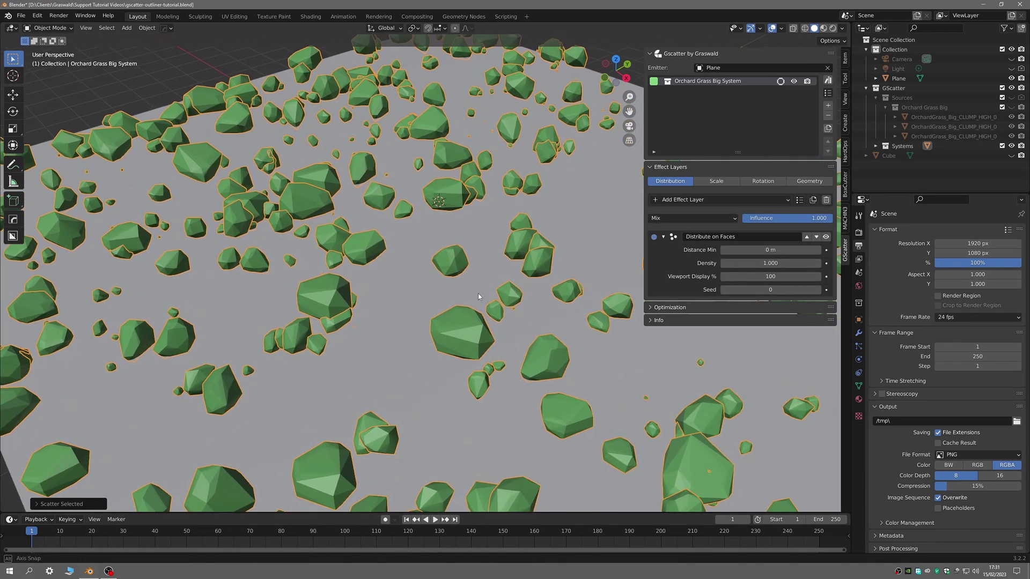
left_click(767, 263)
type("17")
key("Return")
scroll(475, 317, "down", 5)
middle_click_drag(474, 316, 443, 308)
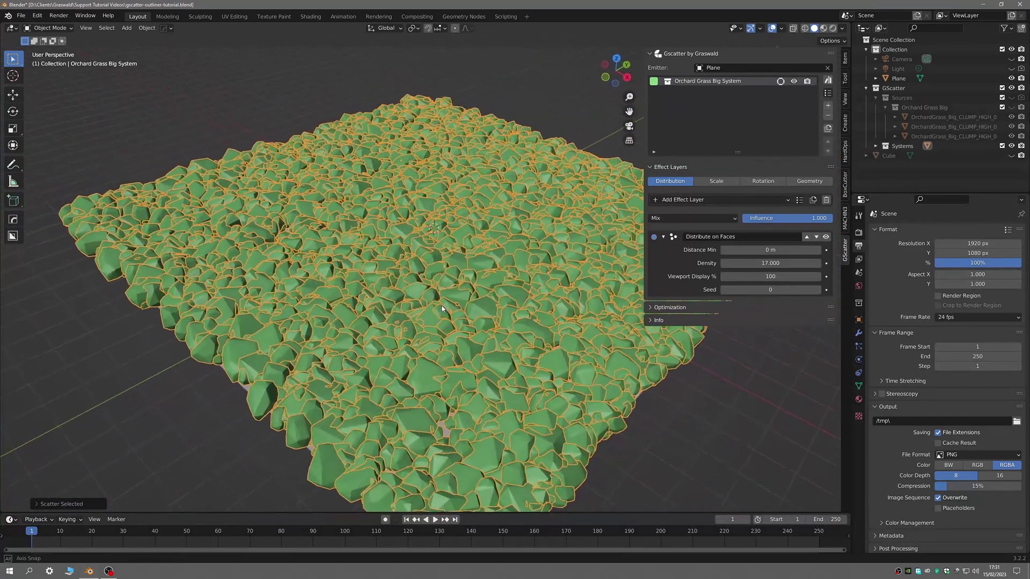
- Reduce the grass system's main scale to about 0.4 and set its distribution density to 20.6
left_click(716, 181)
mouse_move(760, 251)
left_mouse_down()
mouse_move(810, 251)
mouse_move(744, 251)
left_mouse_up()
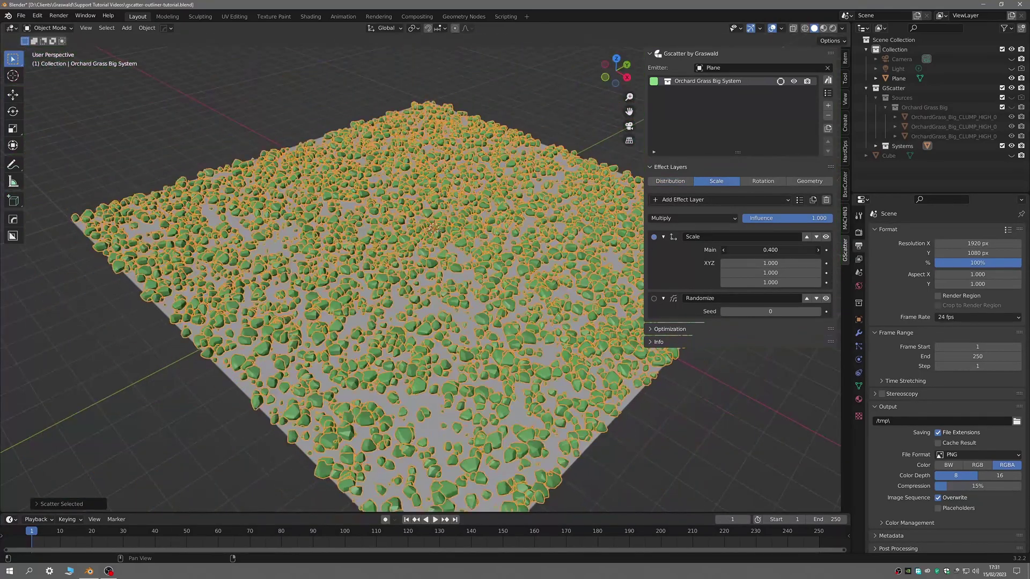
left_click(670, 181)
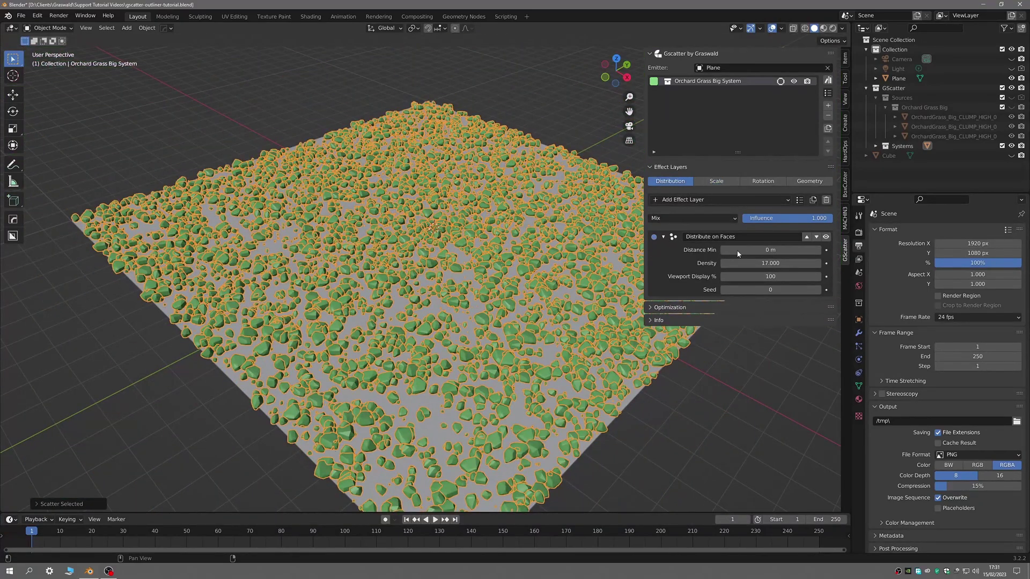
left_click_drag(764, 263, 740, 263)
middle_click_drag(416, 291, 468, 308)
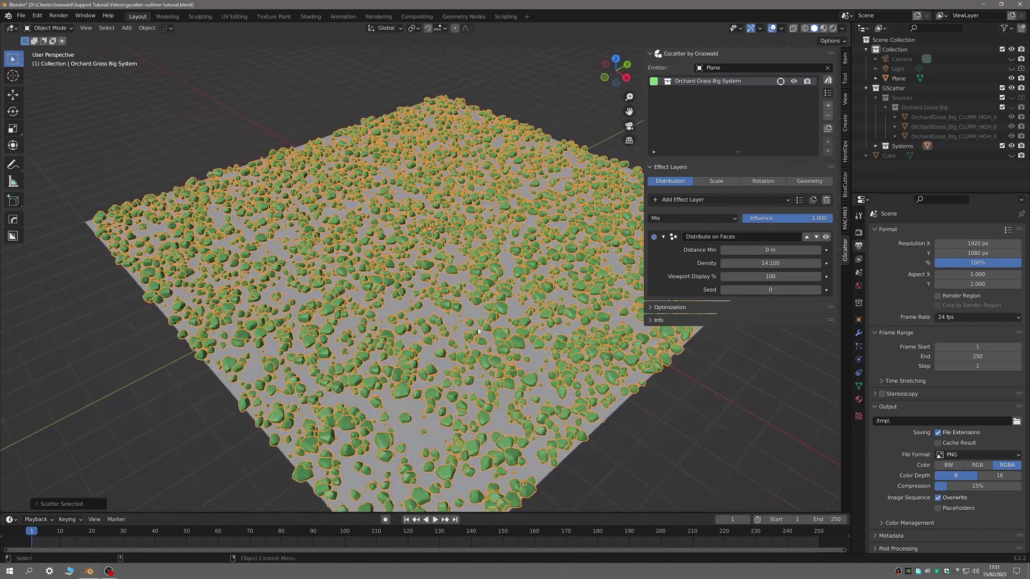
mouse_move(501, 255)
middle_mouse_down()
mouse_move(496, 231)
mouse_move(486, 257)
middle_mouse_up()
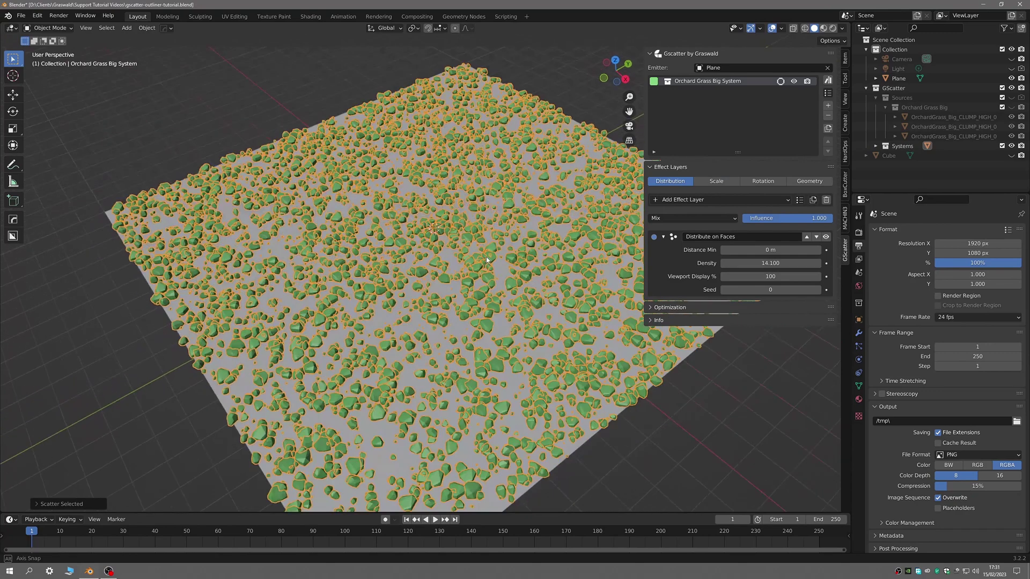
left_click_drag(770, 263, 793, 263)
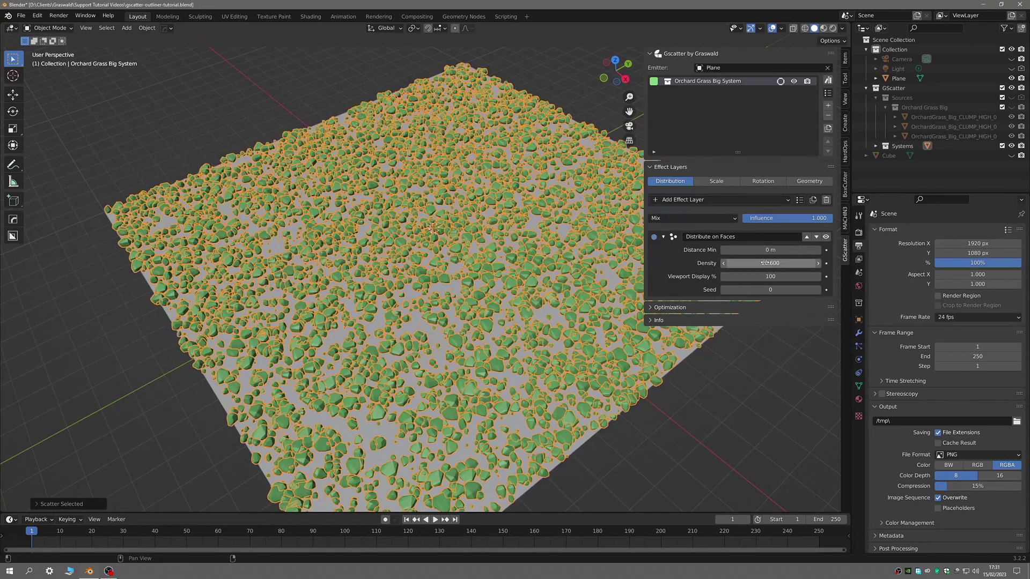
middle_click_drag(536, 279, 485, 282)
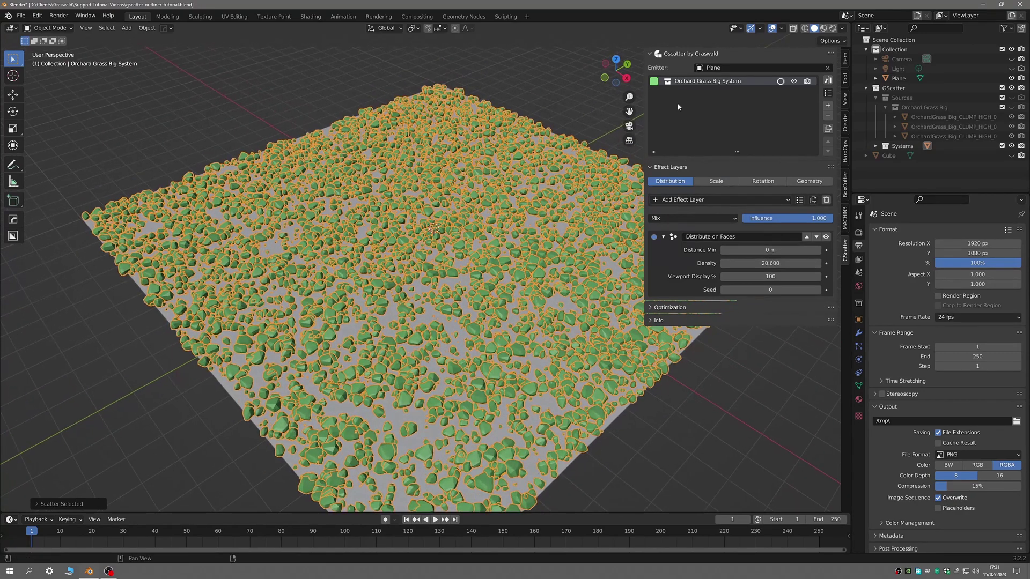
- Display the real grass instead of proxy shapes and adjust the system's main scale to about 0.41
left_click(780, 84)
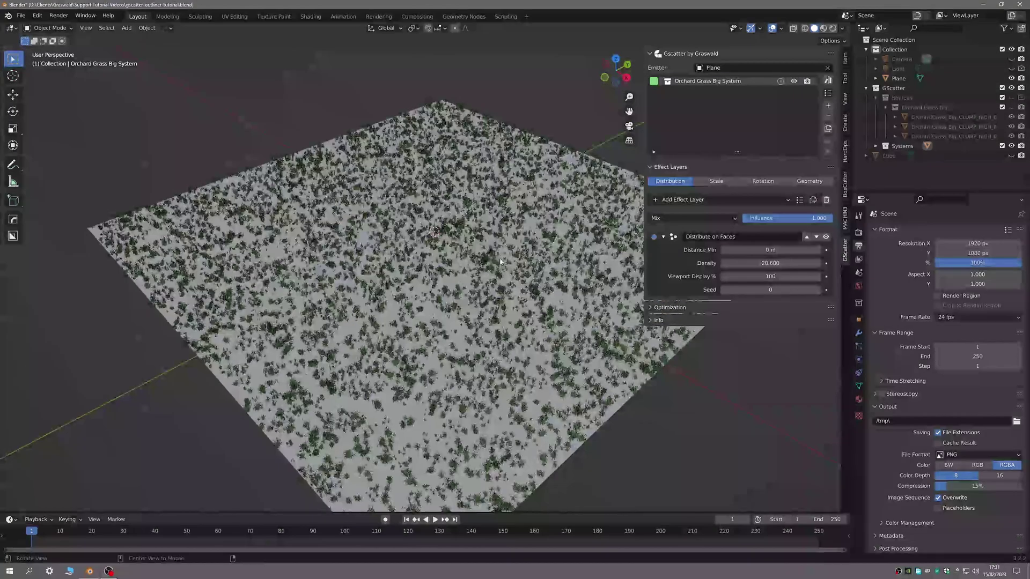
left_click(716, 182)
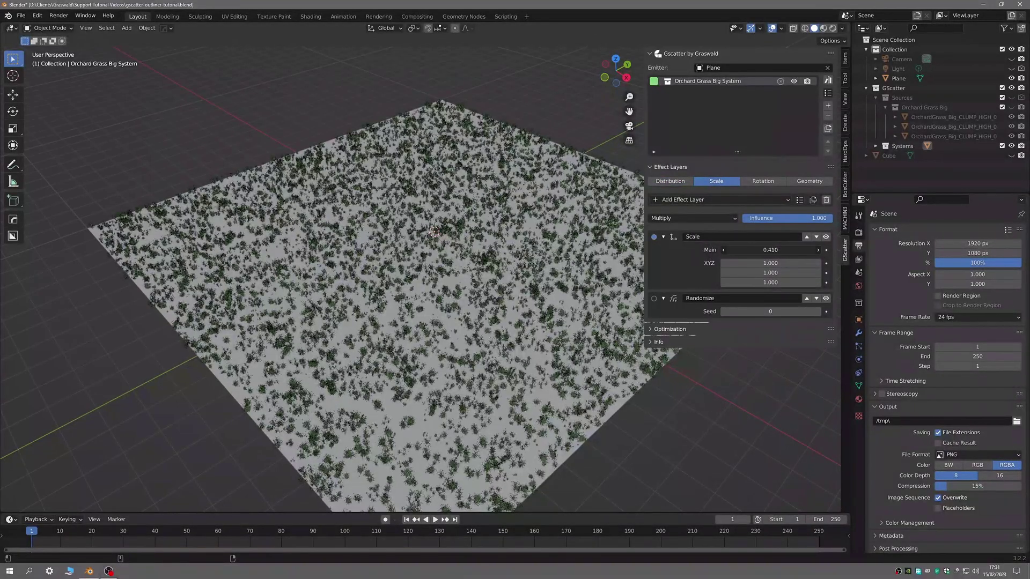
left_click(674, 183)
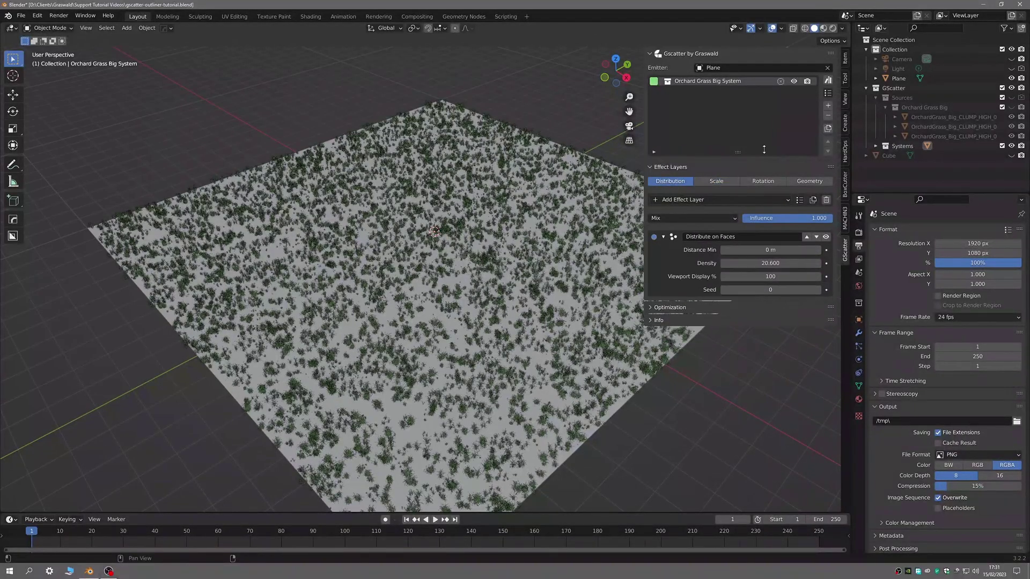
- Scatter the Sycamore Maple Leaves asset across the plane with its default preset
left_click(827, 81)
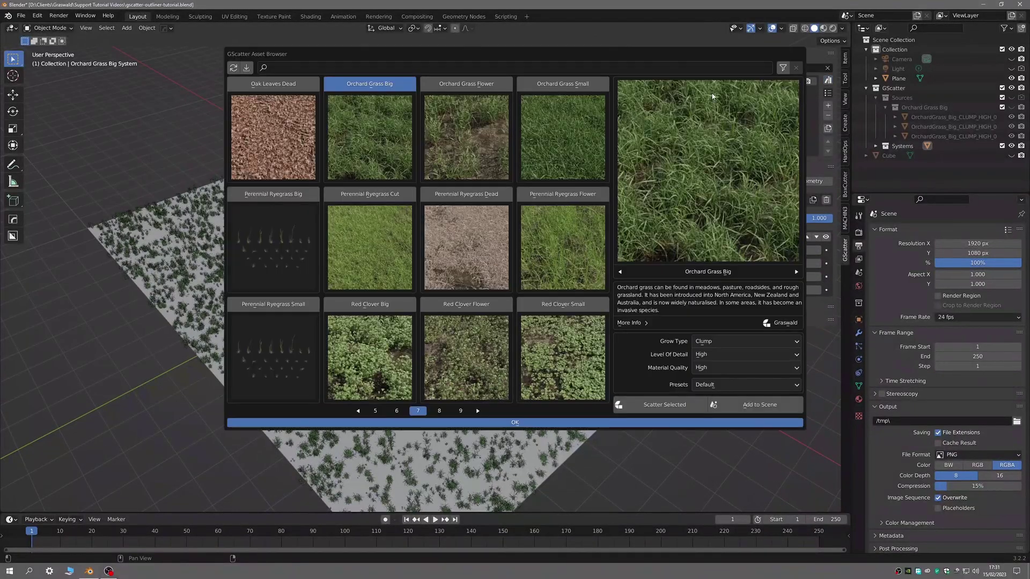
left_click(462, 411)
left_click(290, 194)
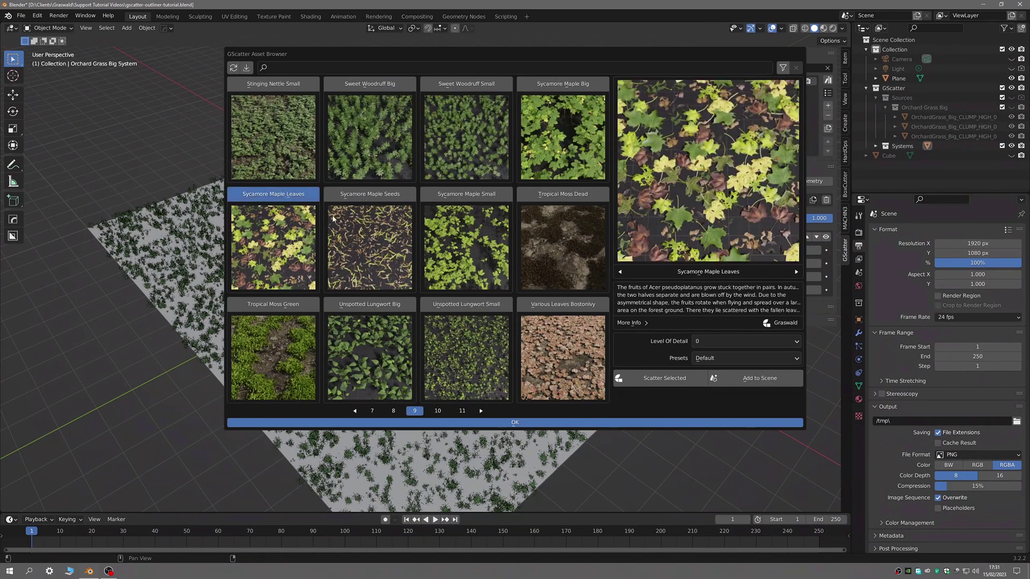
left_click(664, 379)
left_click(507, 423)
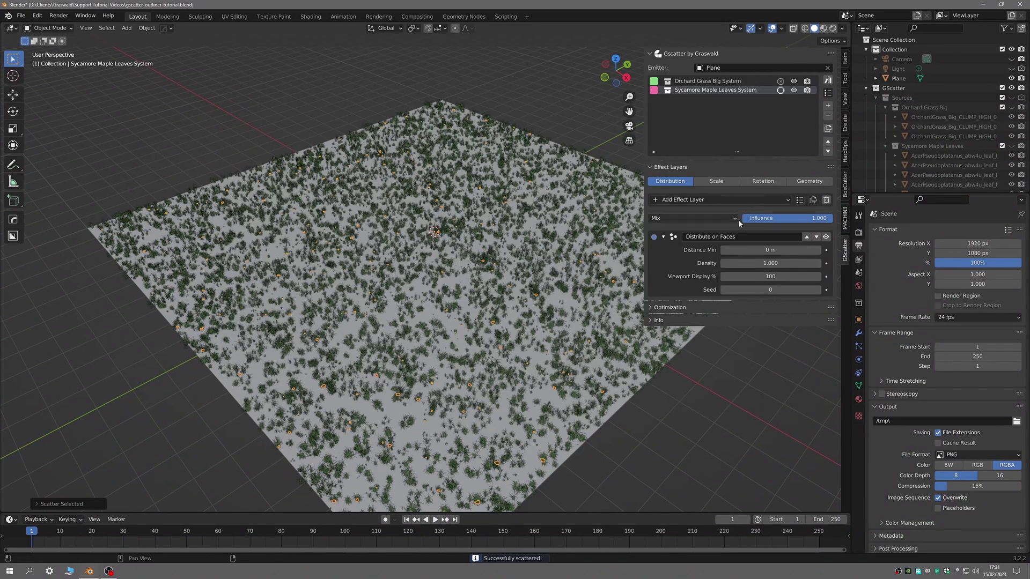
- Increase the leaves system's distribution density and raise its main scale to about 1.94
left_click_drag(771, 263, 829, 262)
left_click(715, 181)
left_click_drag(721, 250, 772, 250)
left_click(567, 79)
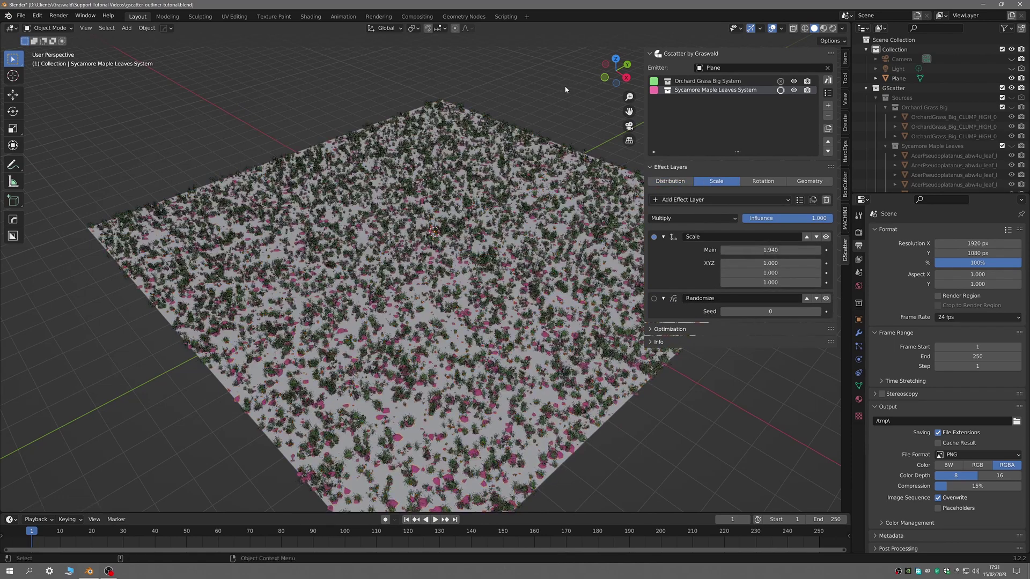
middle_click_drag(454, 336, 483, 323)
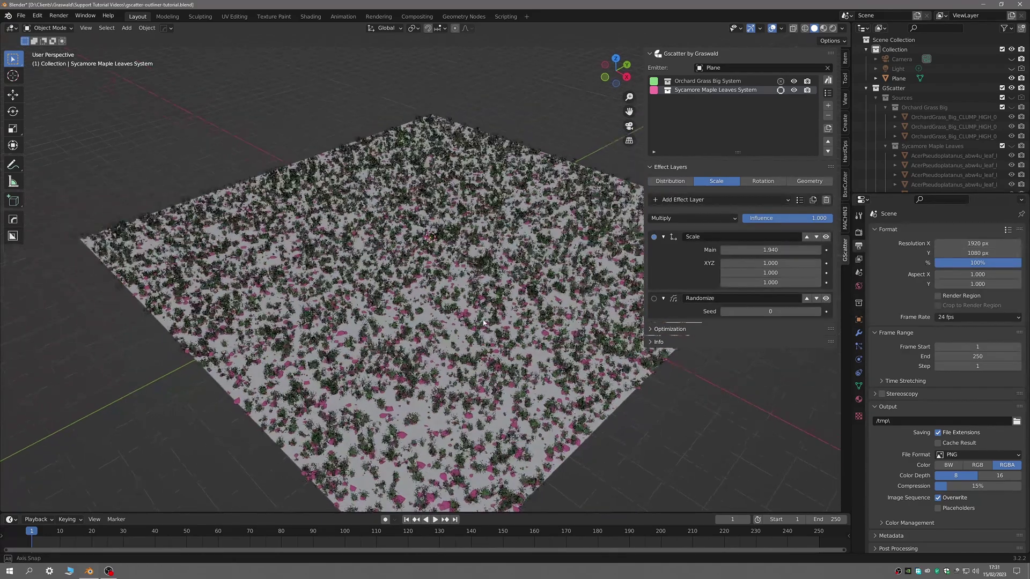
- Raise the Orchard Grass Big system's main scale to about 0.75
left_click(694, 81)
left_click_drag(770, 250, 788, 250)
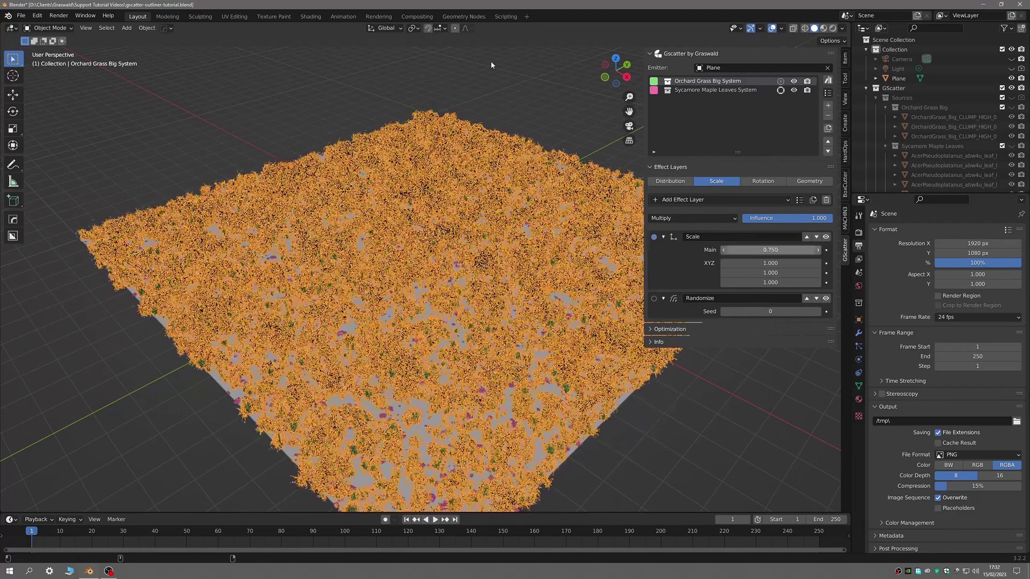
left_click(486, 70)
scroll(521, 314, "up", 4)
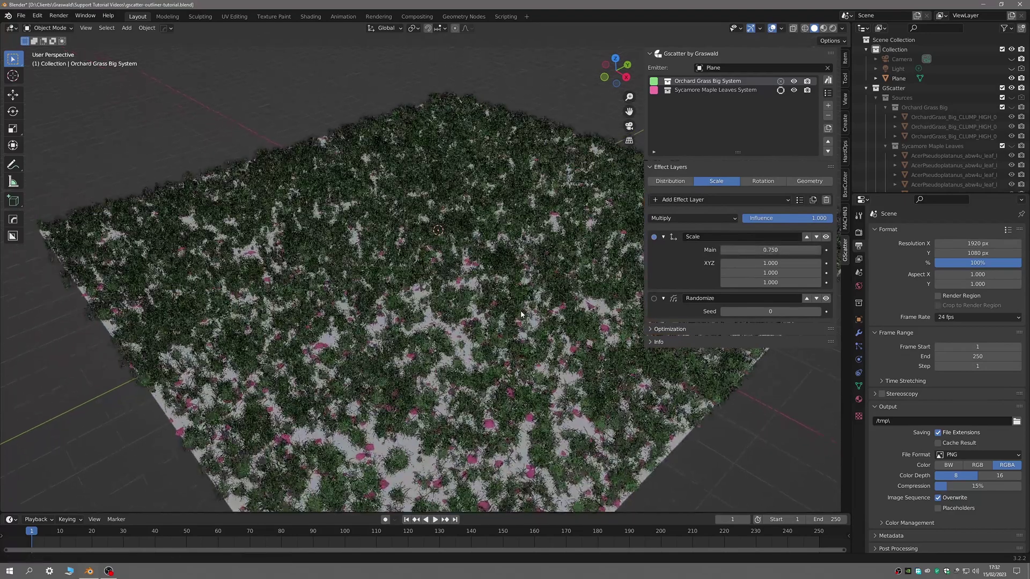
- Display the grass system as proxy shapes and recolour it yellow with hue 0.107, saturation 0.978 and value 0.734
left_click(780, 81)
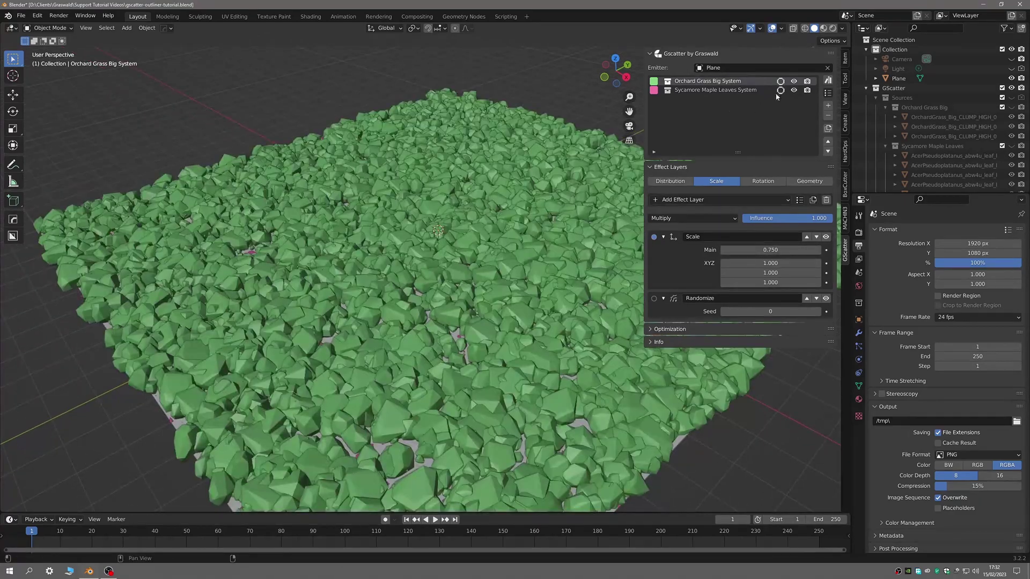
left_click(654, 81)
left_click_drag(675, 172, 665, 170)
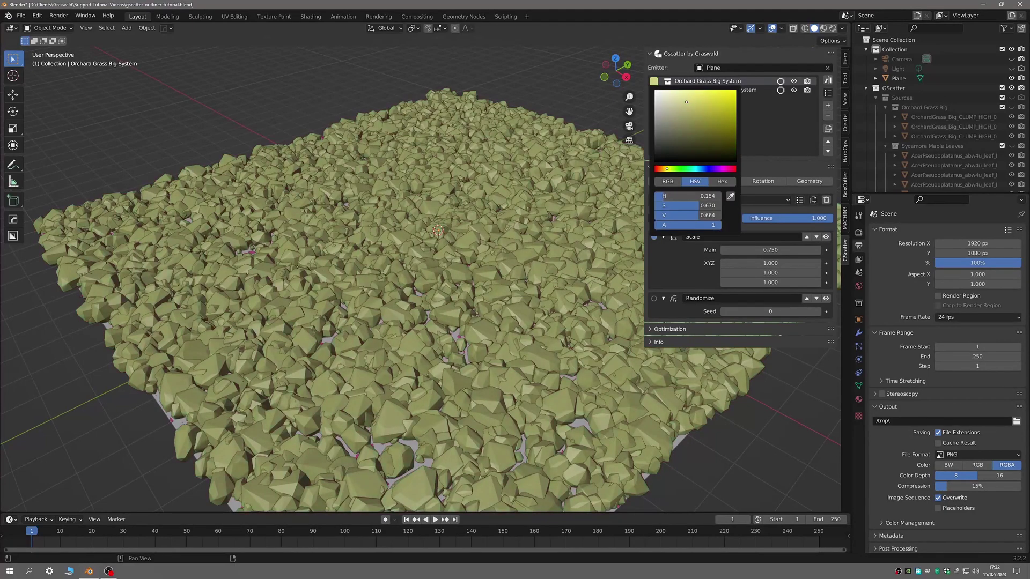
left_click_drag(701, 120, 723, 99)
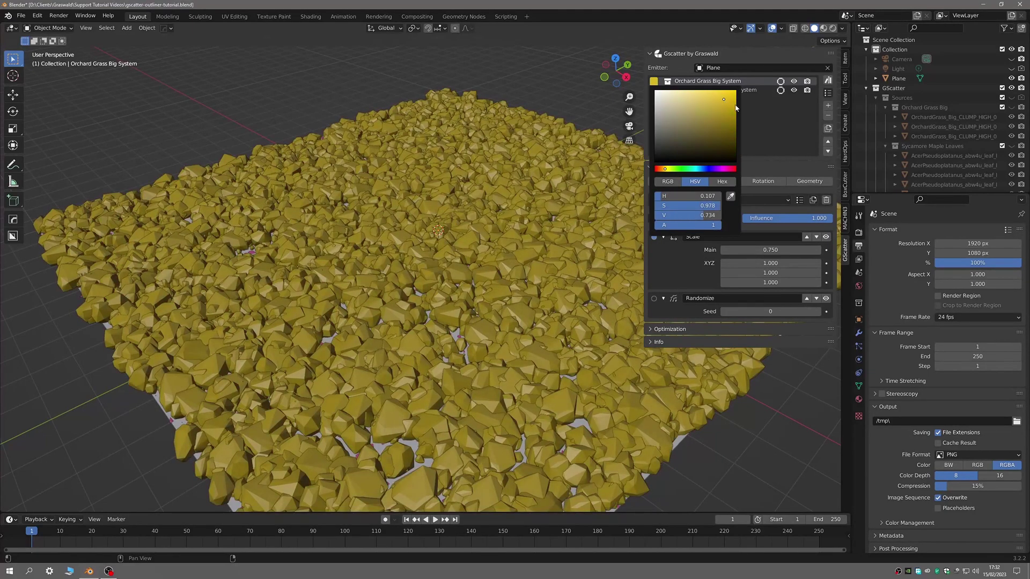
- Recolour the Sycamore Maple Leaves system's proxies teal with hue 0.547, saturation 0.929 and value 0.456
left_click(654, 90)
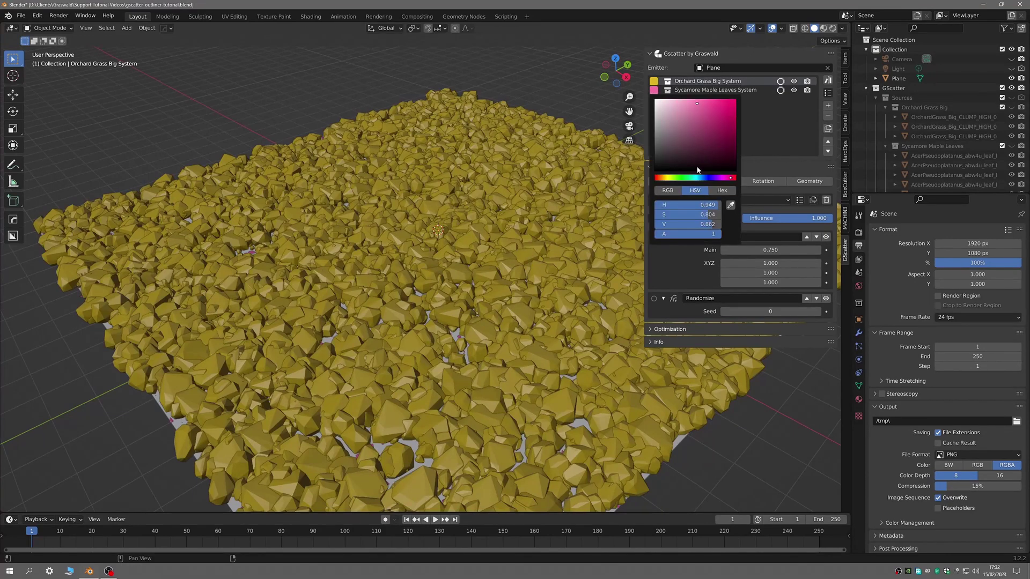
left_click(698, 177)
left_click_drag(707, 117, 712, 120)
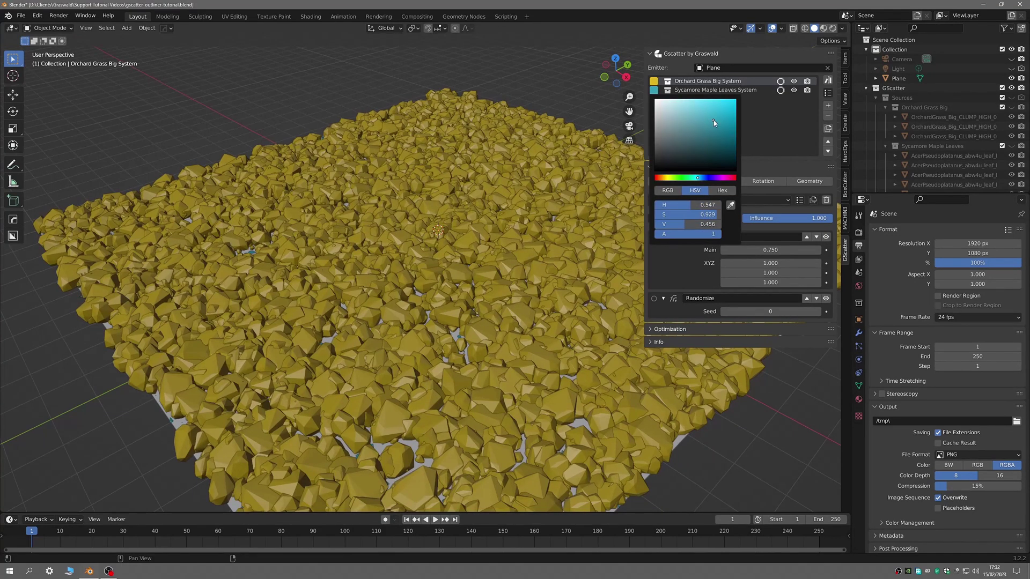
- Reduce the Orchard Grass Big system's main scale to about 0.35
left_click(692, 82)
left_click_drag(768, 250, 729, 250)
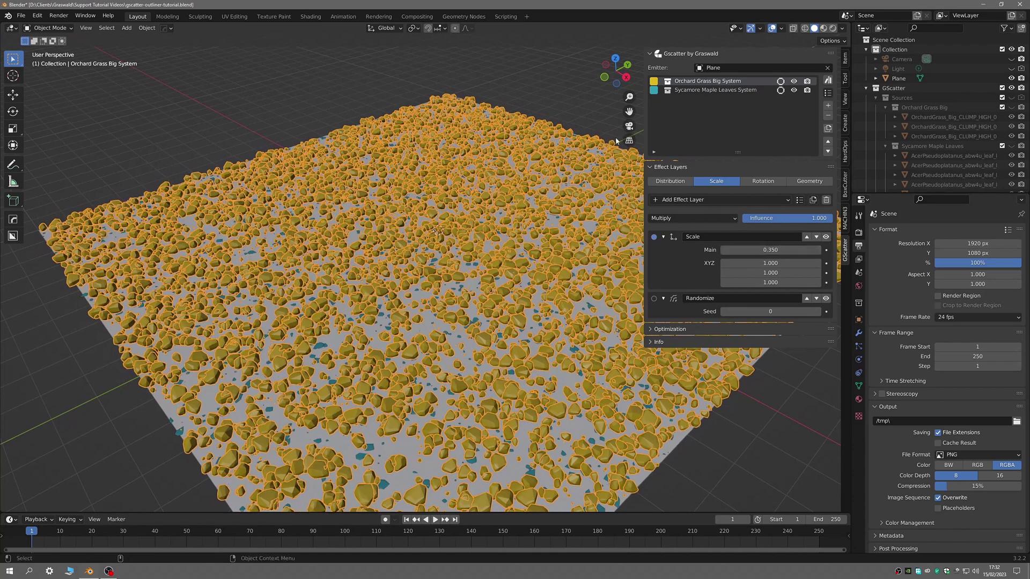
left_click(574, 80)
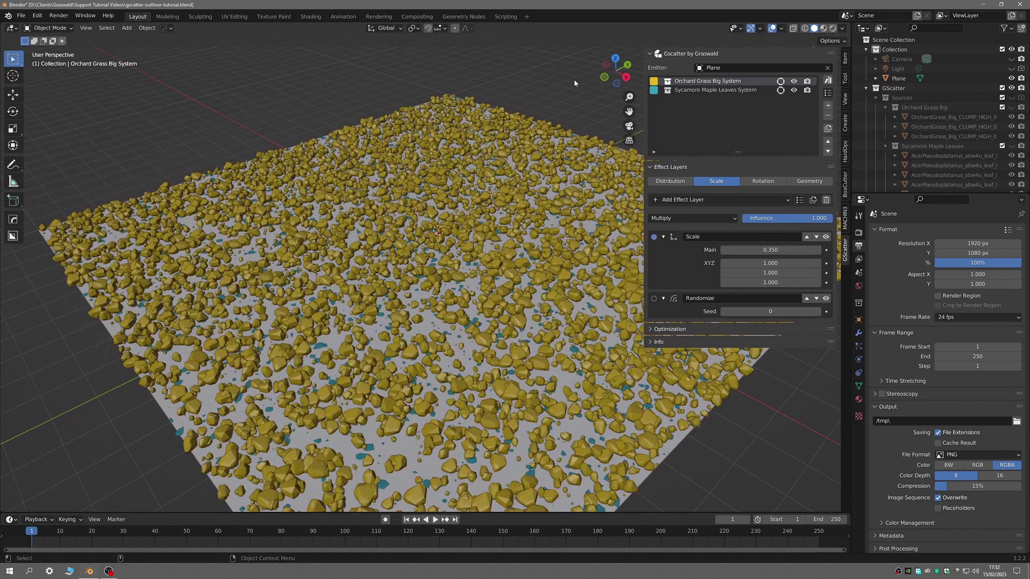
- Hide and redisplay the grass system and the leaves system in the viewport, one after the other
left_click(794, 82)
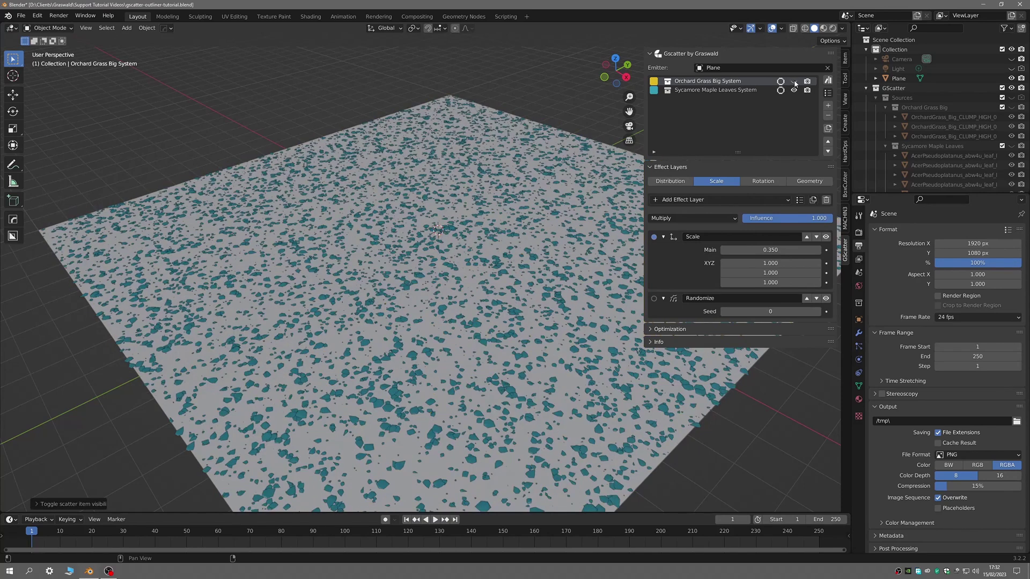
left_click(794, 81)
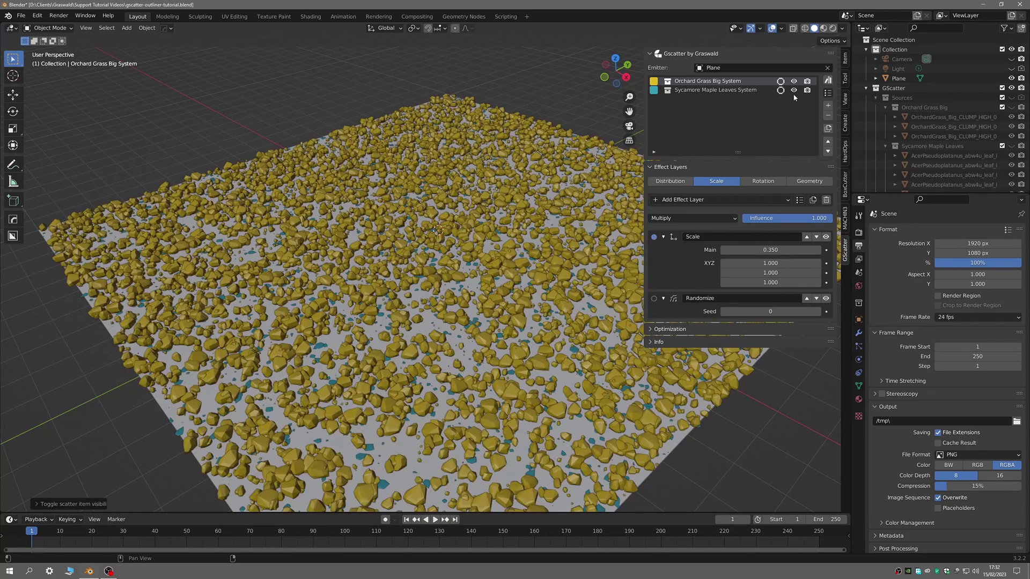
left_click(794, 91)
left_click(794, 91)
scroll(534, 266, "up", 3)
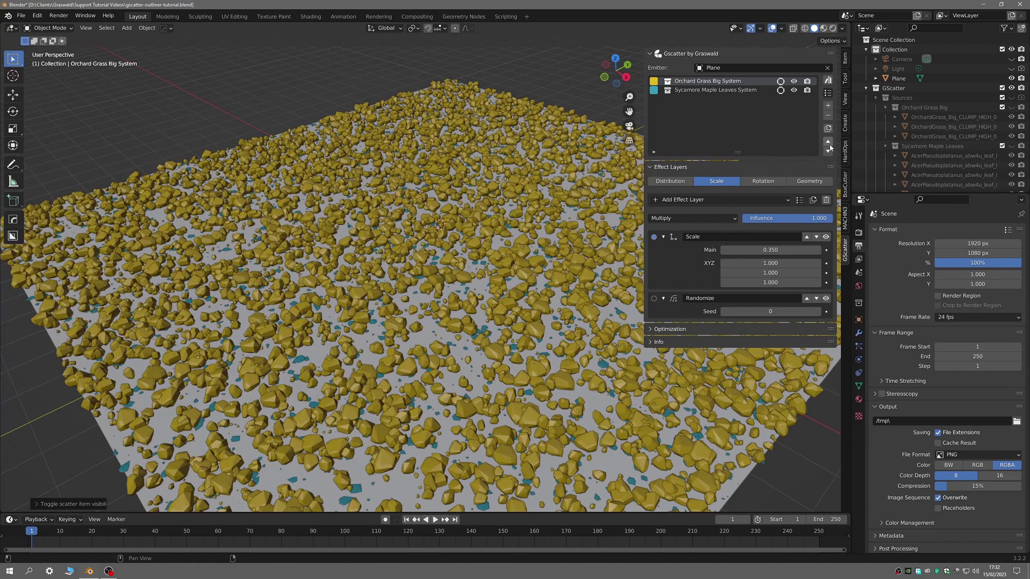
- Save the Orchard Grass Big system's settings as a new scatter system preset under a custom name
left_click(827, 93)
left_click(817, 112)
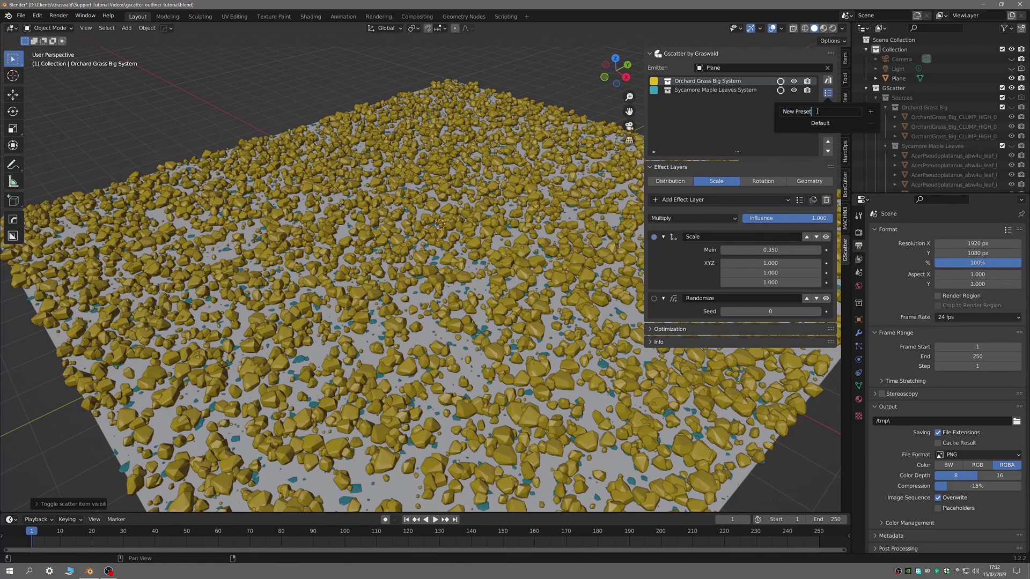
left_click_drag(817, 111, 765, 117)
type("Test1")
left_click(872, 114)
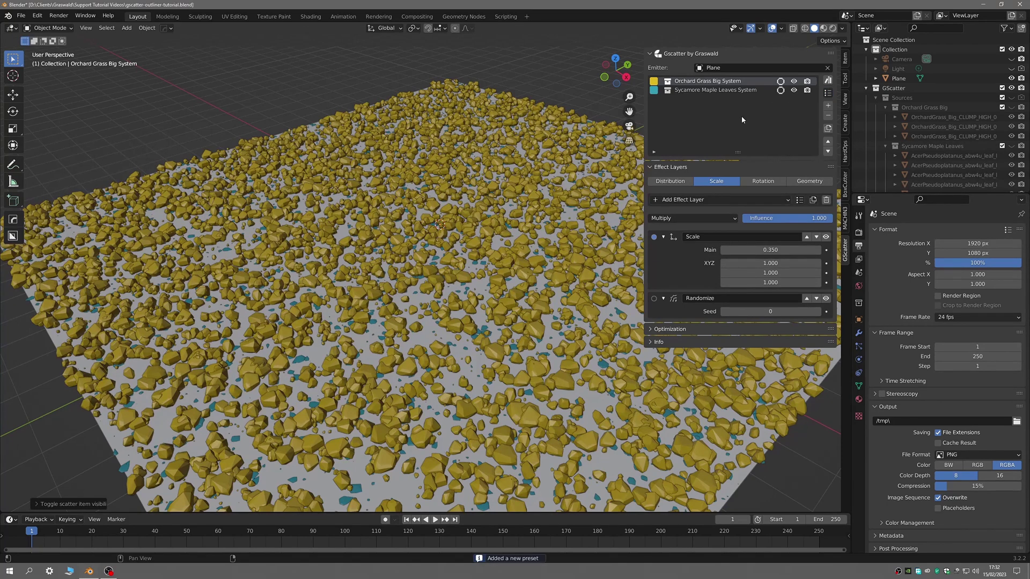
- Check the scatter system presets available for the Sycamore Maple Leaves system and reselect the grass system
left_click(712, 92)
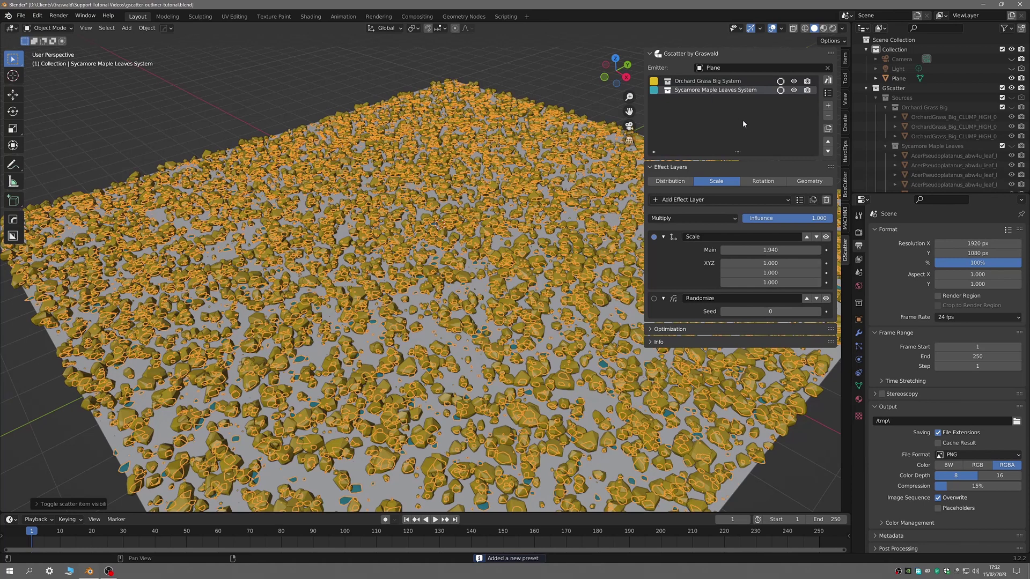
left_click(828, 92)
left_click(700, 81)
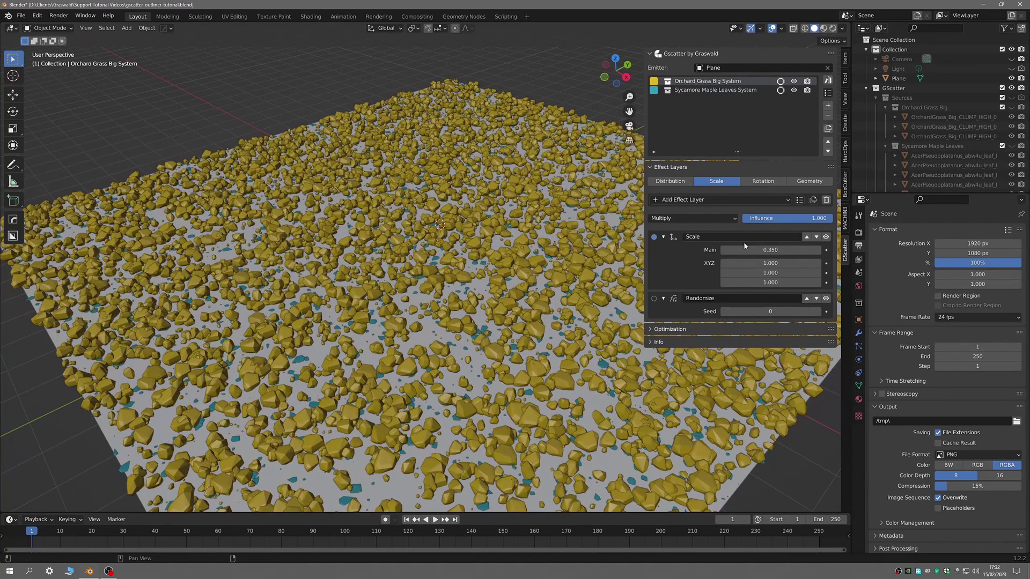
- Unhide the Cube object and scatter it on the plane as a new system
scroll(1023, 187, "down", 5)
left_click(1011, 184)
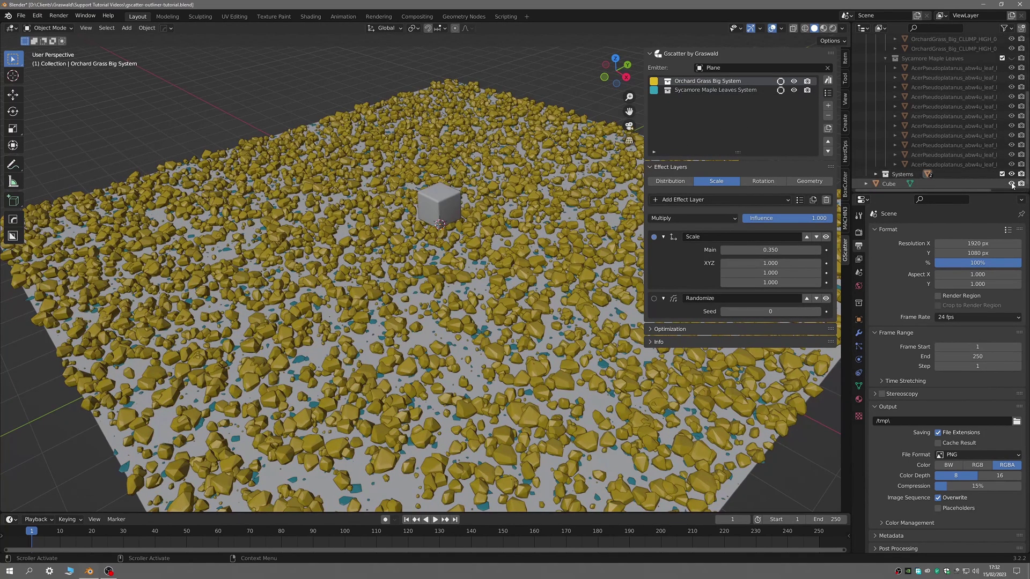
middle_click_drag(463, 258, 463, 271, "shift")
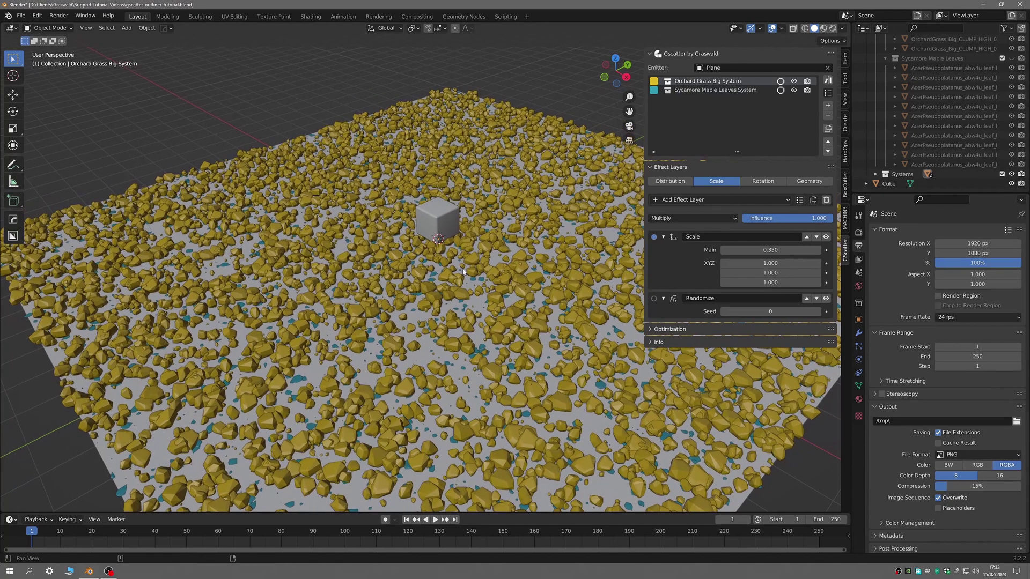
left_click(443, 221)
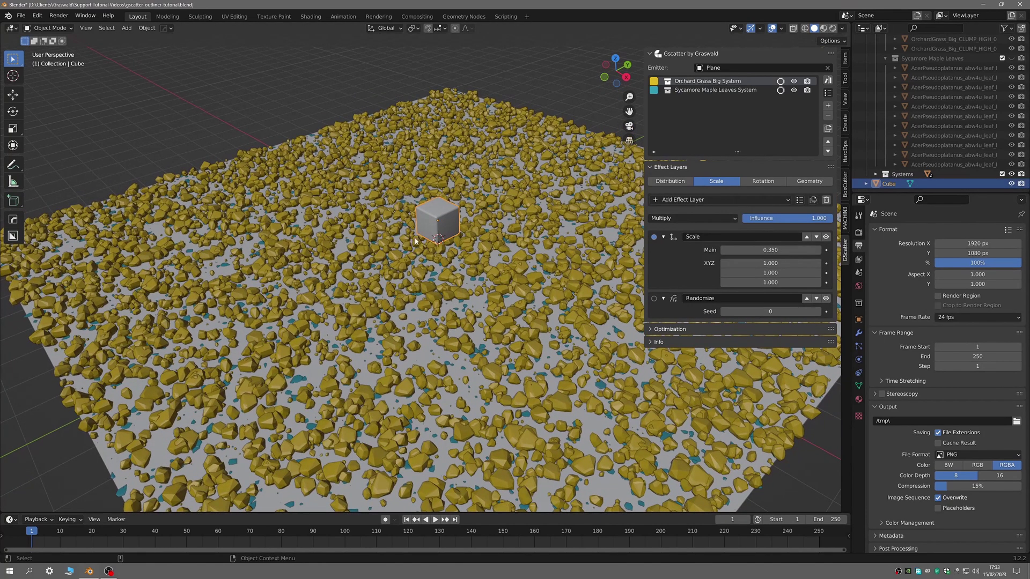
left_click(828, 107)
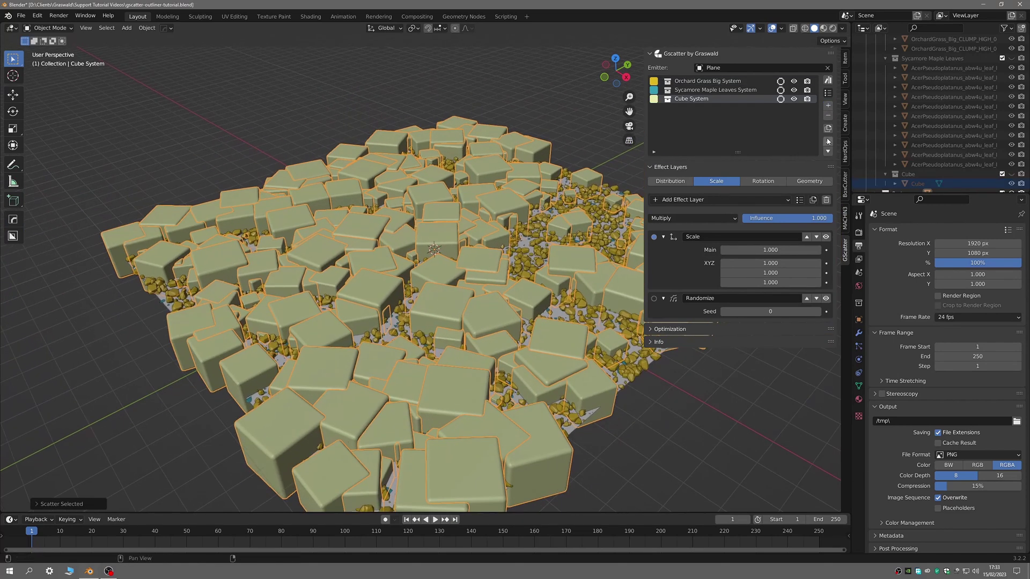
- Remove the cube scatter system and undo the removal
left_click(828, 117)
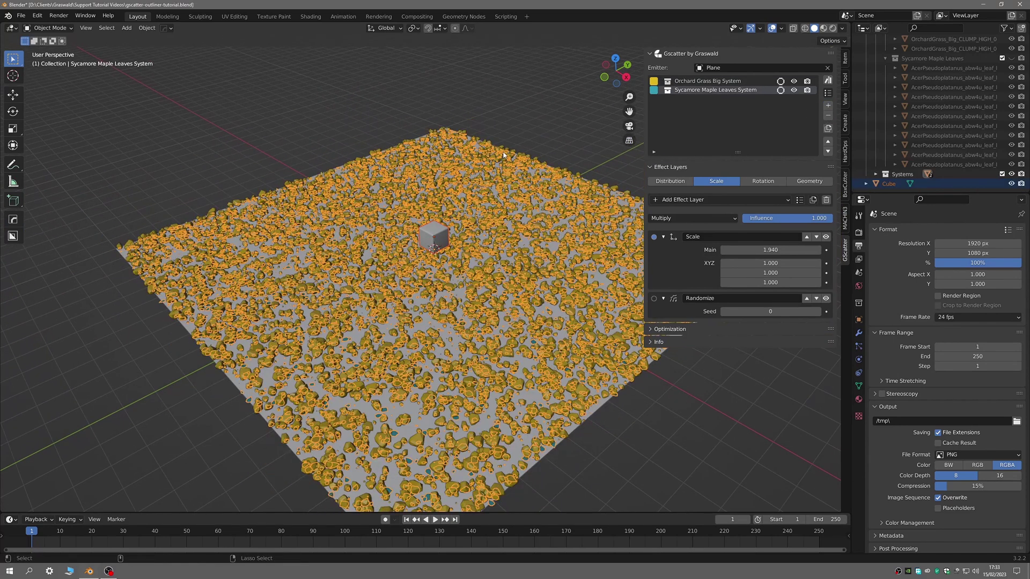
key("ctrl+z")
- Reduce the cube system's main scale to about 0.37
left_click(771, 250)
type("0.5")
key("Return")
left_click_drag(770, 250, 756, 250)
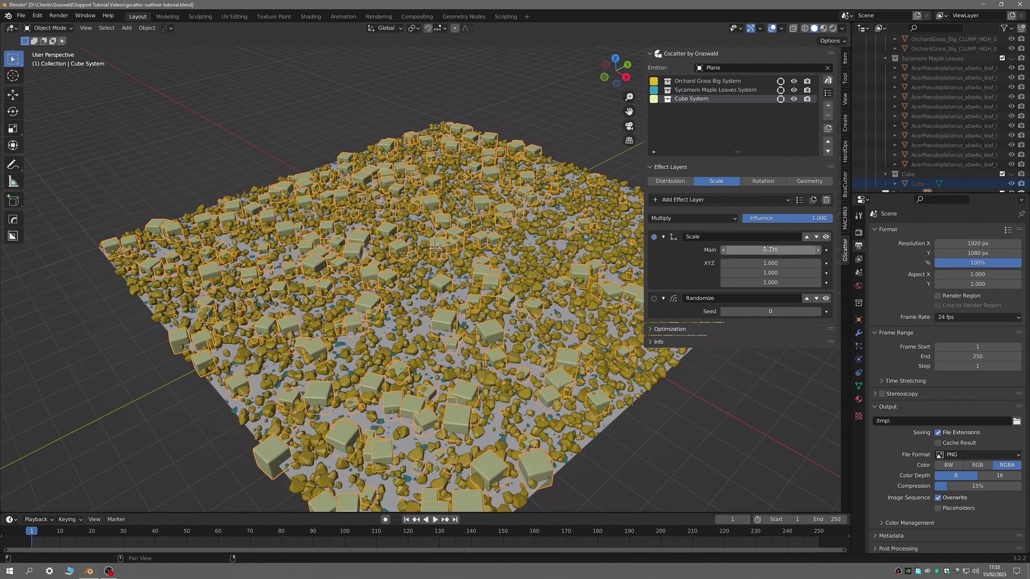
left_click(562, 125)
scroll(504, 272, "up", 2)
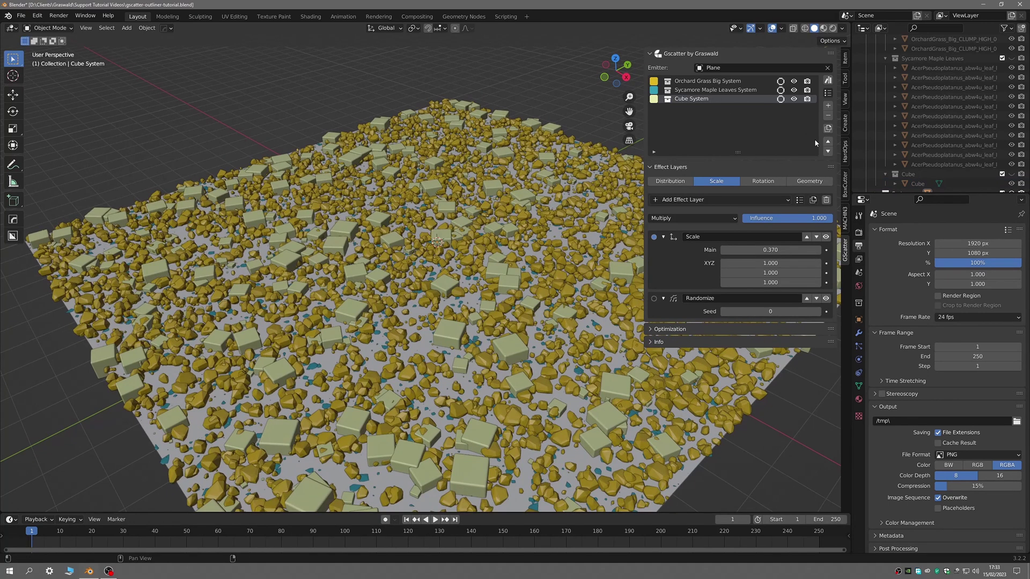
- Duplicate the cube system and set the copy's Distribute on Faces seed to -5
left_click(828, 129)
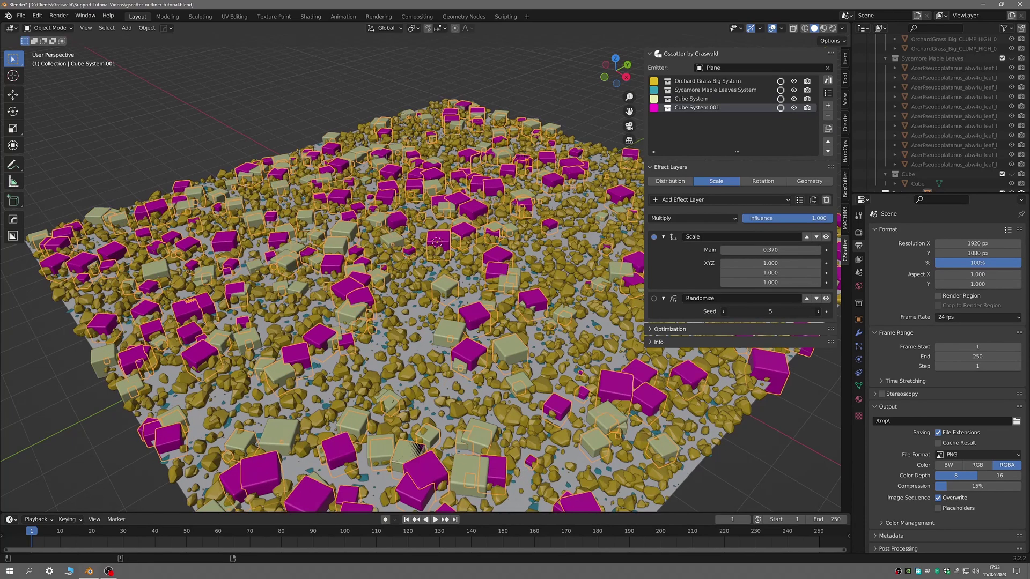
left_click(671, 181)
left_click_drag(738, 290, 723, 290)
left_click(539, 90)
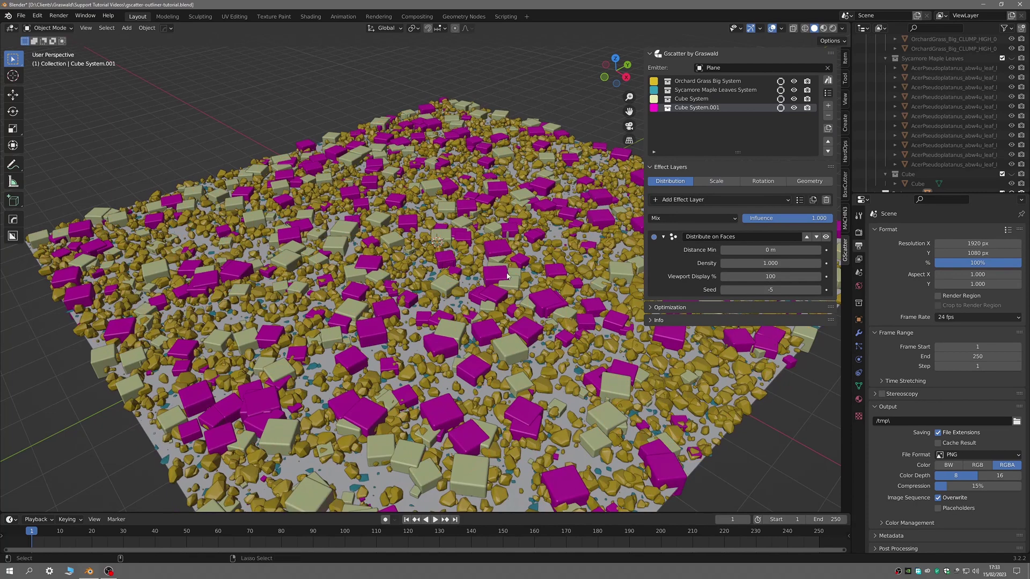
scroll(491, 271, "down", 2)
middle_click_drag(613, 304, 602, 286, "shift")
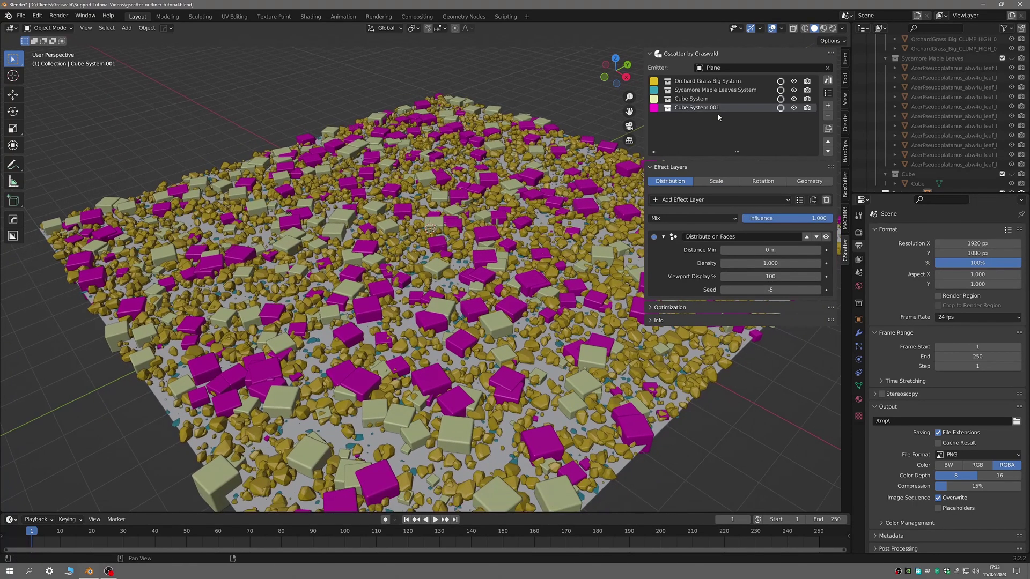
- Move the duplicated cube system to the top of the system list and back to the end
left_click(828, 142)
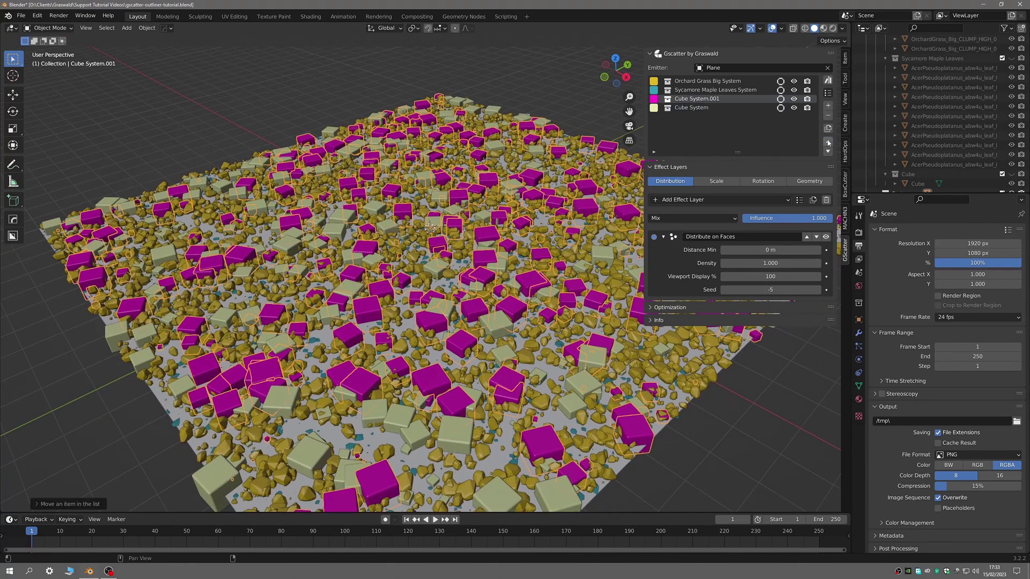
left_click(828, 143)
left_click(827, 142)
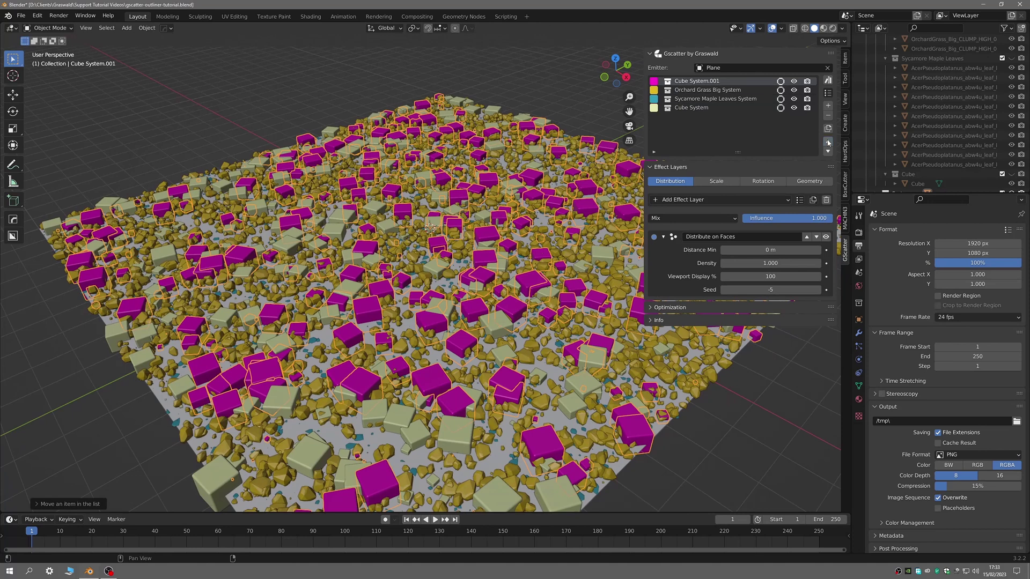
left_click(828, 152)
left_click(828, 152)
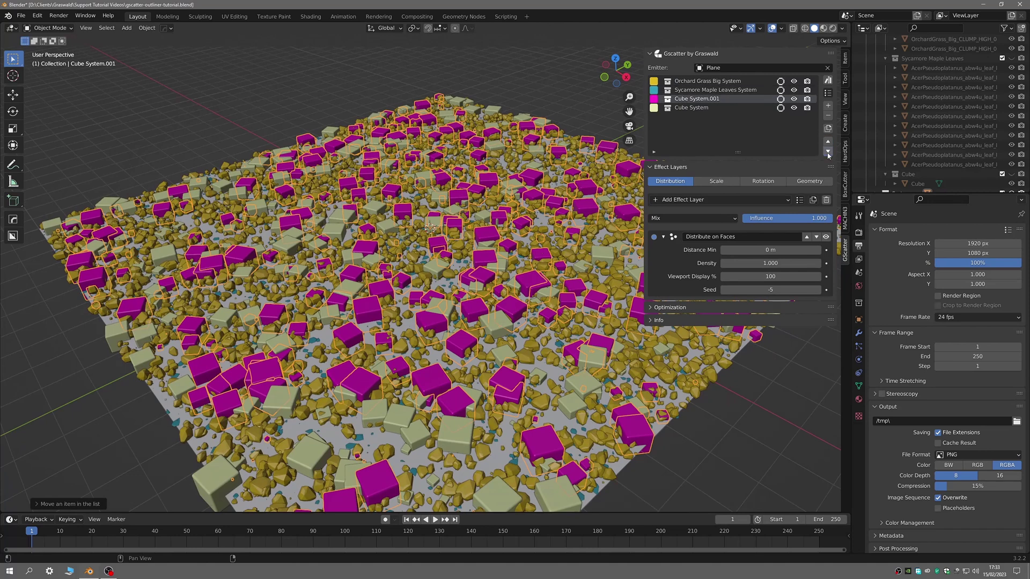
left_click(828, 152)
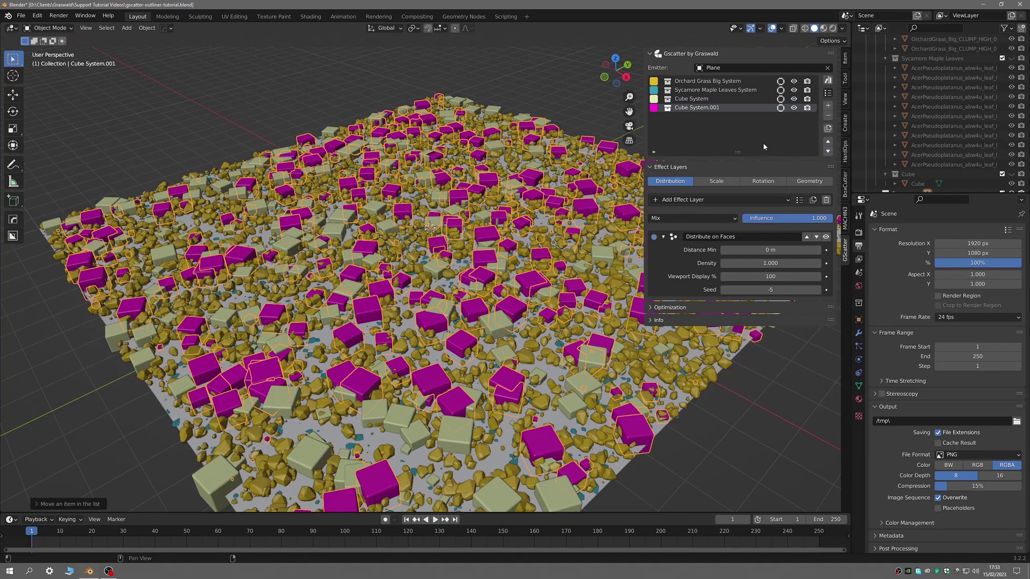
- Save the scene to its current Blender file
scroll(539, 272, "up", 2)
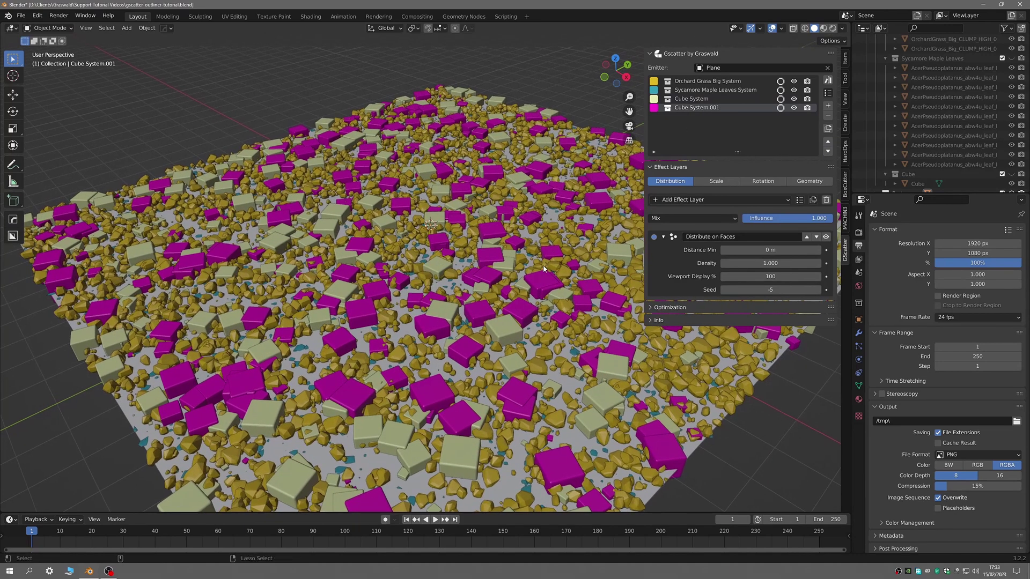
key("ctrl+s")
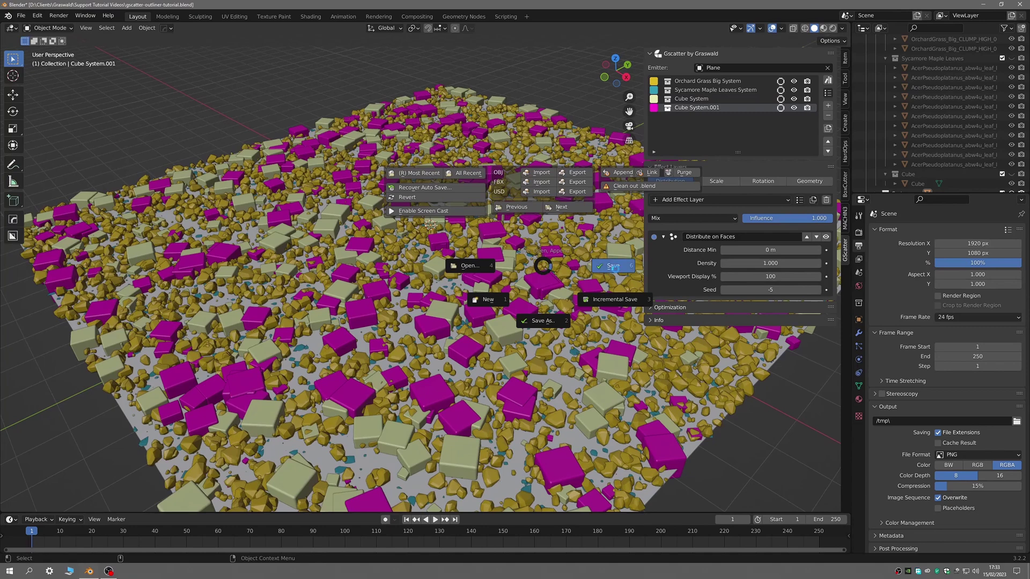
left_click(613, 267)
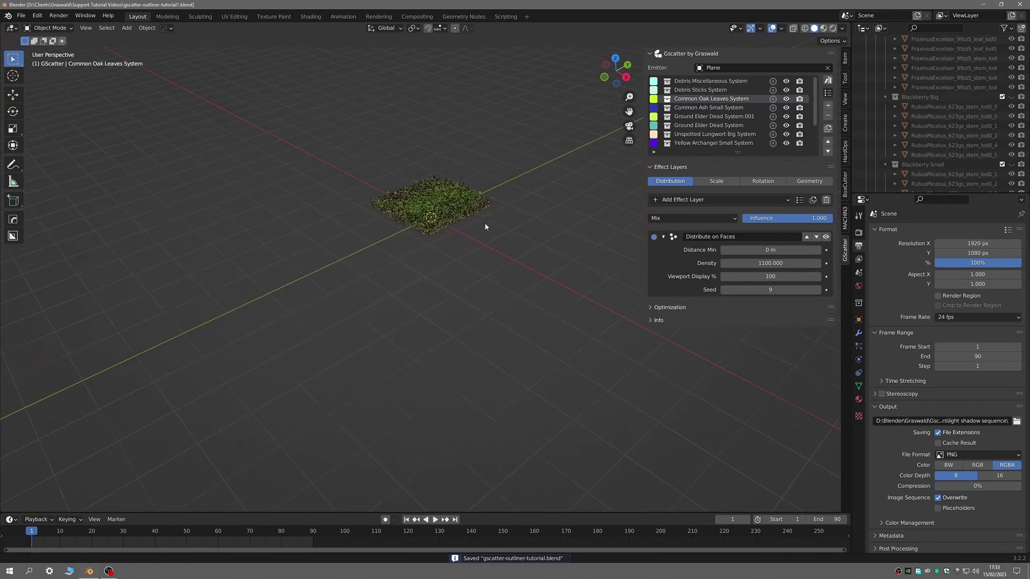
- Render the current frame of the dense forest-floor scene containing the Common Oak Leaves system
scroll(559, 227, "up", 5)
middle_click_drag(559, 227, 530, 367, "shift")
scroll(530, 367, "up", 5)
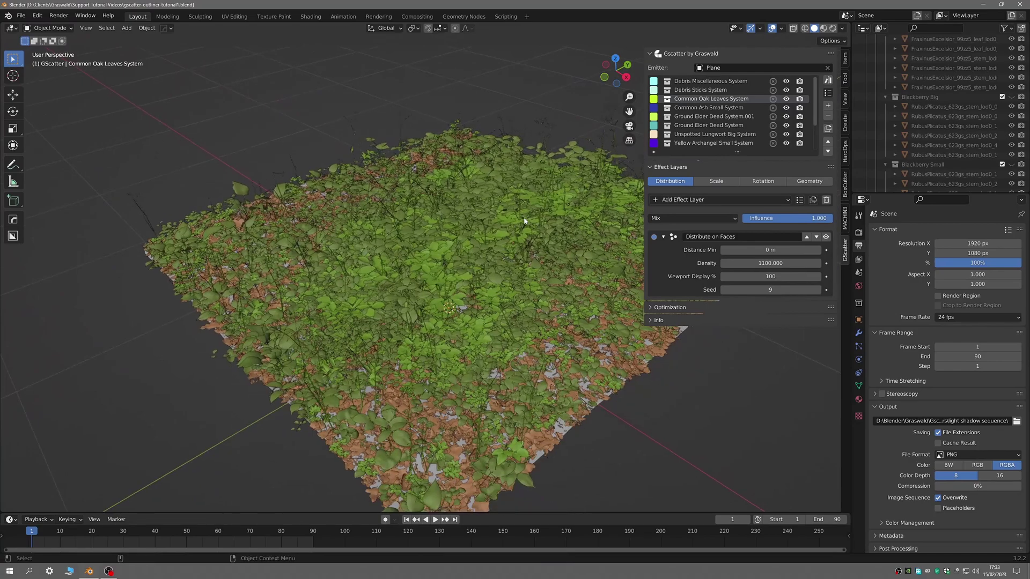
key("F12")
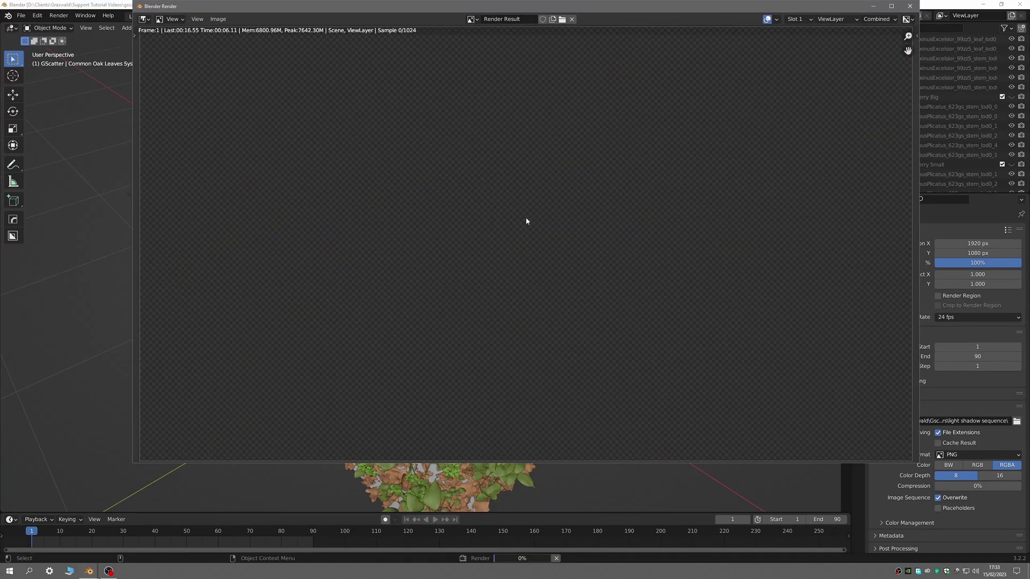